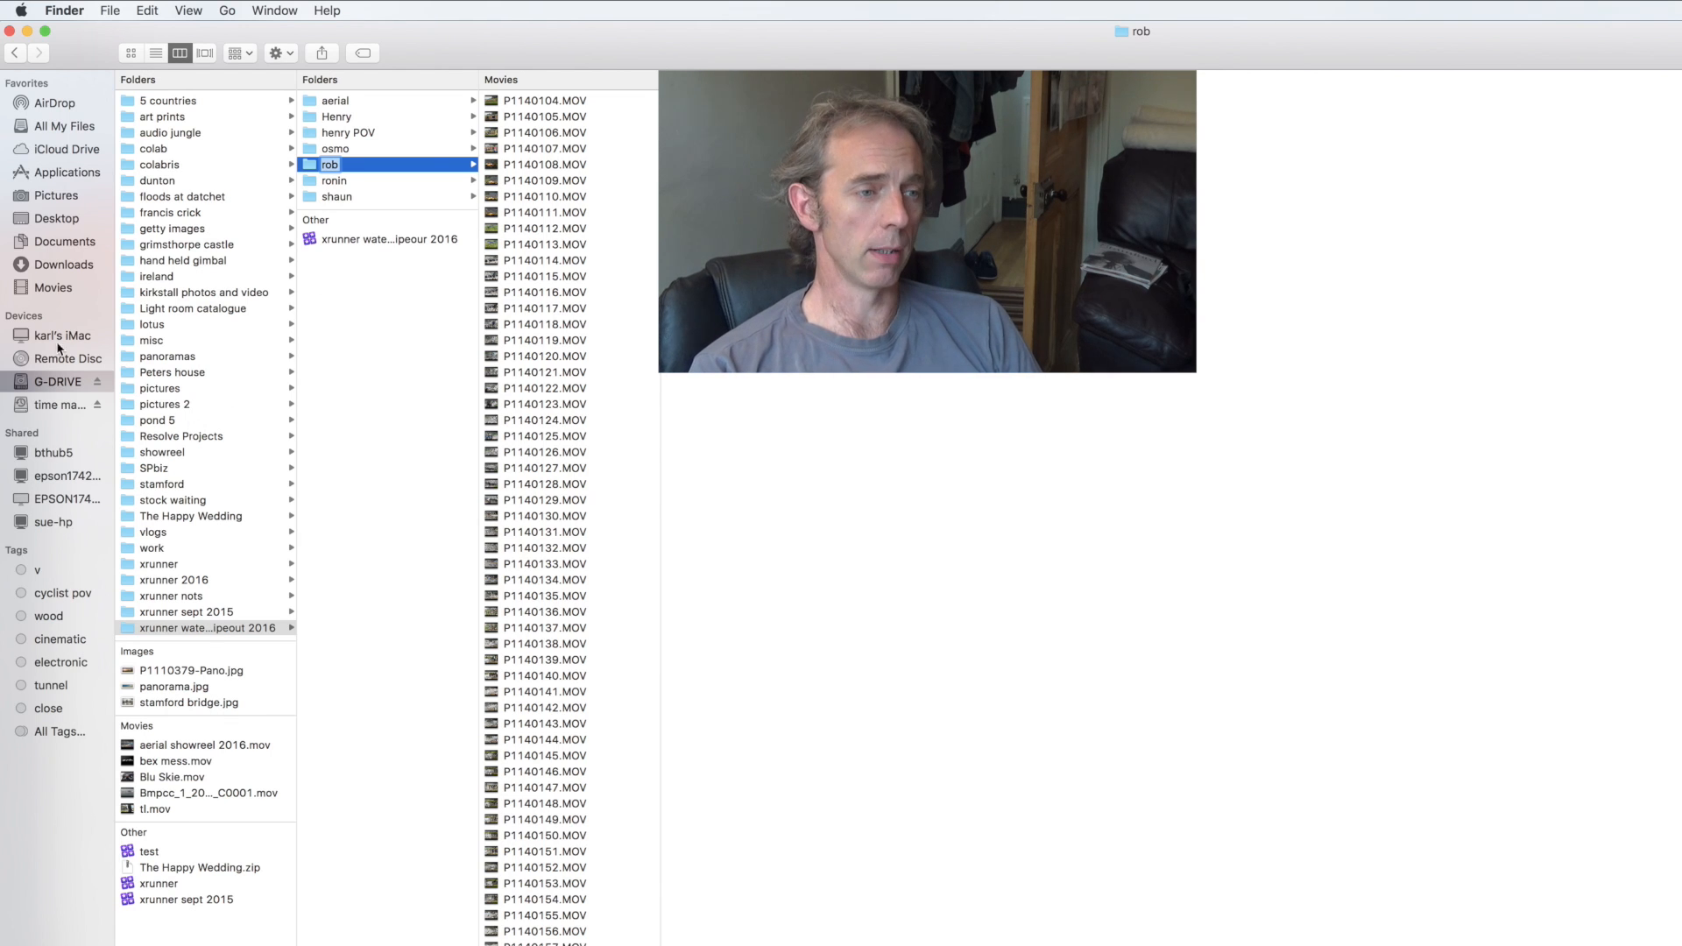
- Browse the footage subfolders inside the xrunner water wipeout 2016 folder on G-DRIVE
{"action": "left_click", "coordinate": [70, 389]}
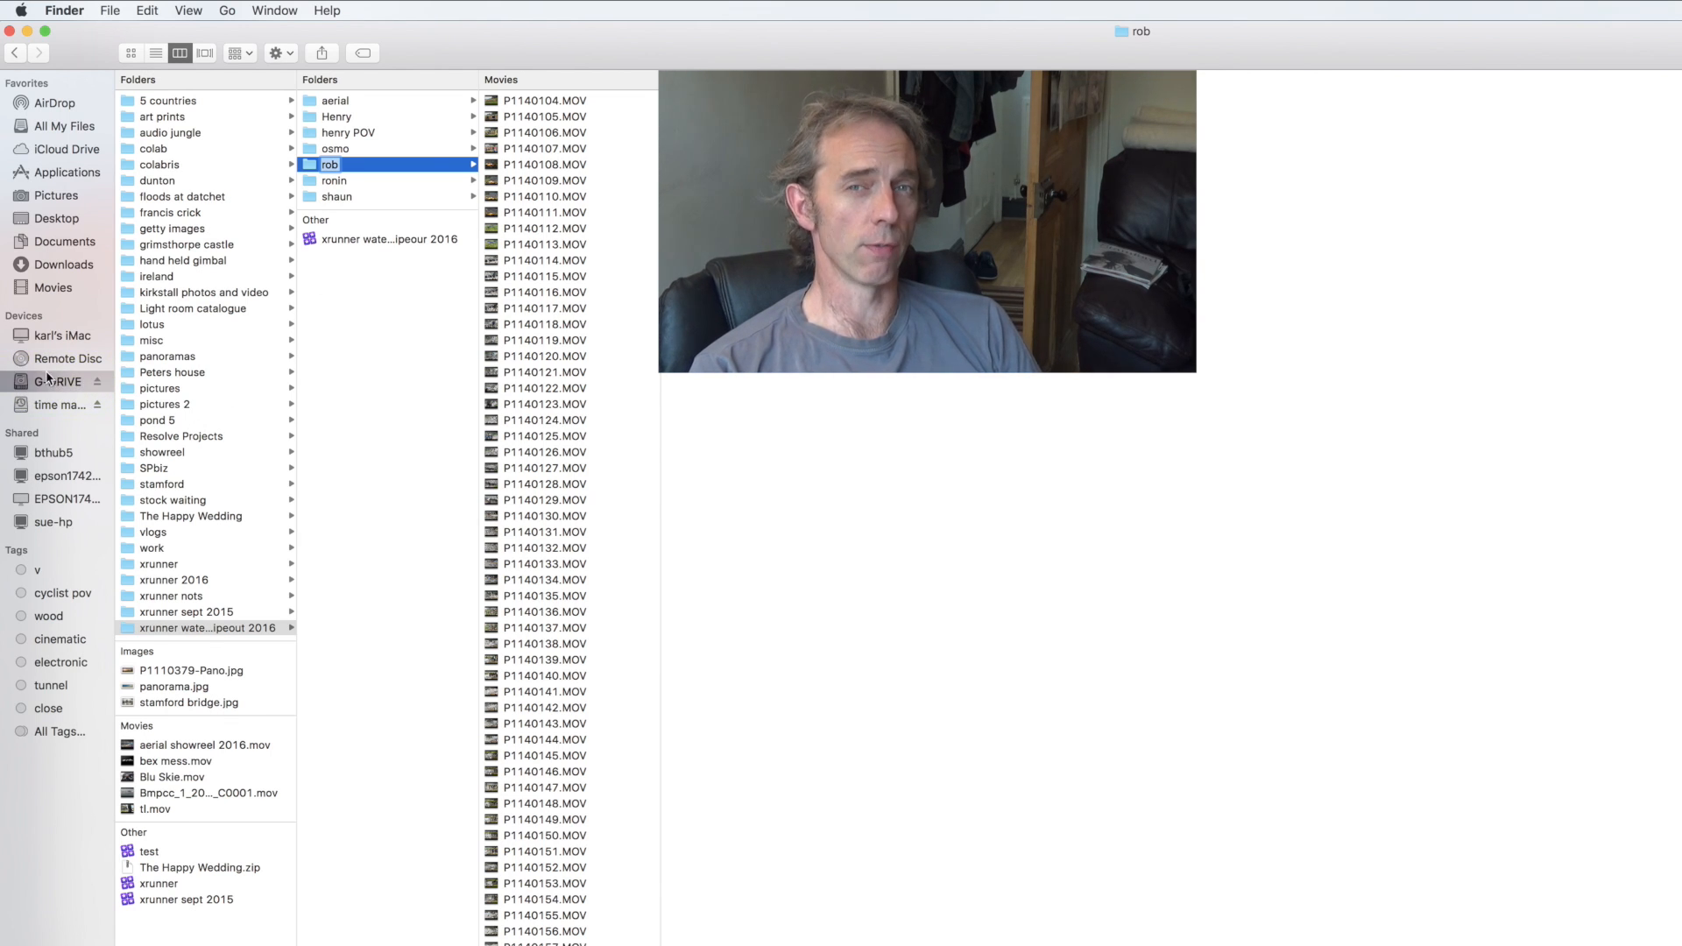
{"action": "left_click", "coordinate": [263, 630]}
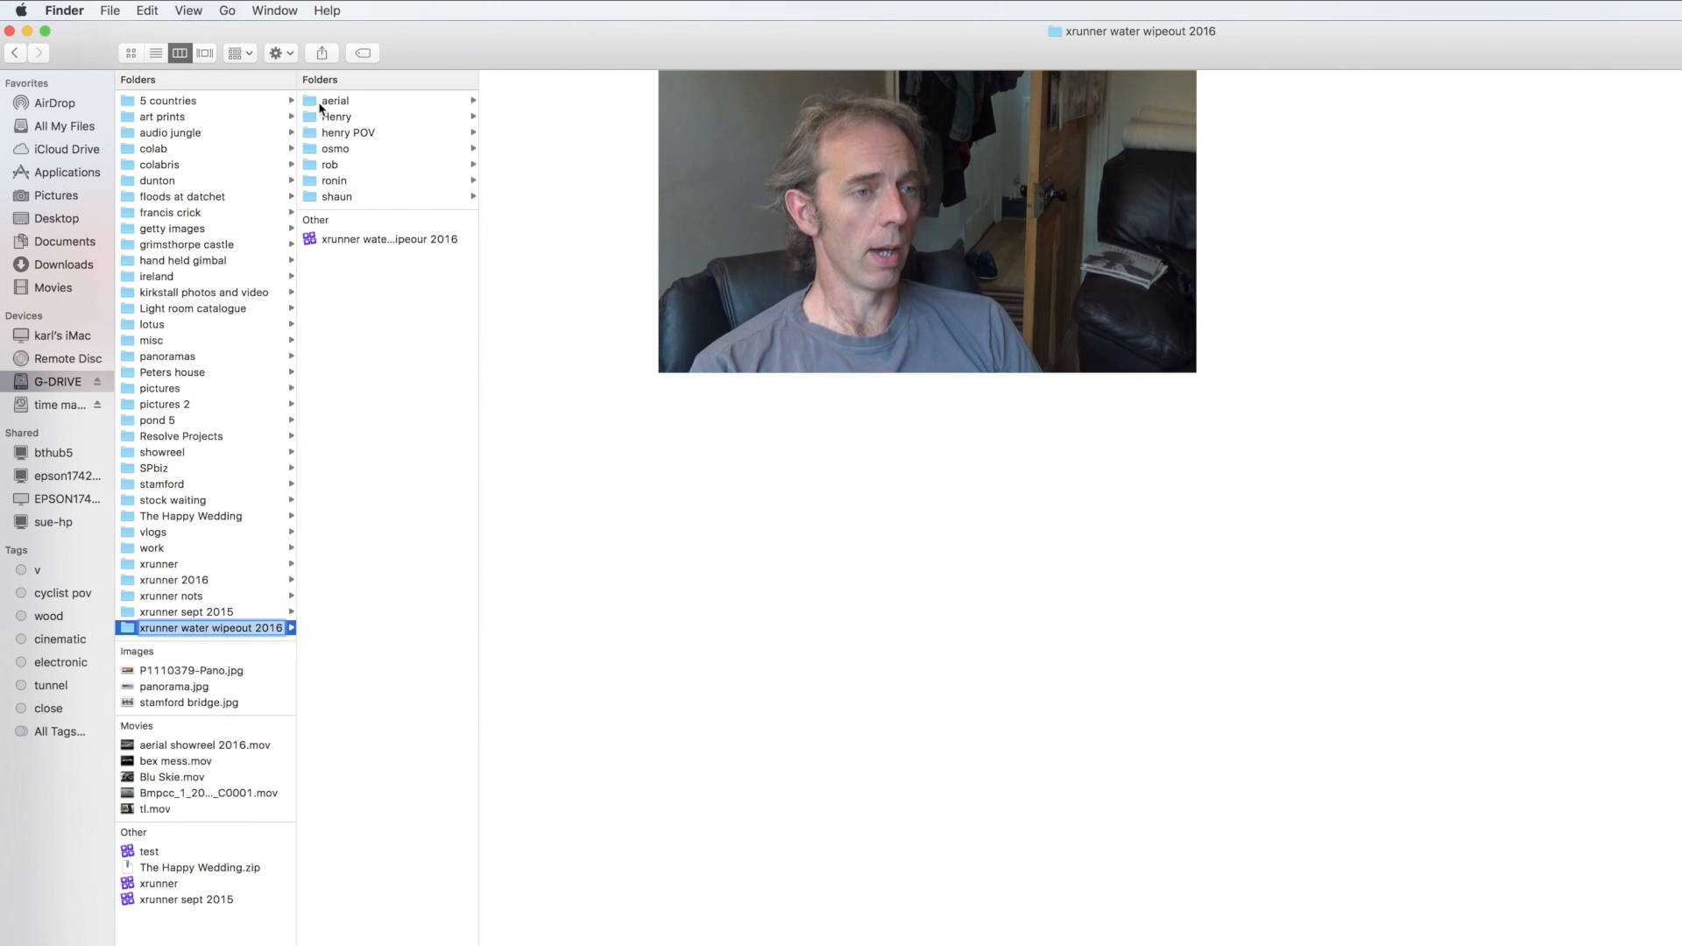
{"action": "left_click", "coordinate": [336, 103]}
{"action": "left_click", "coordinate": [336, 119]}
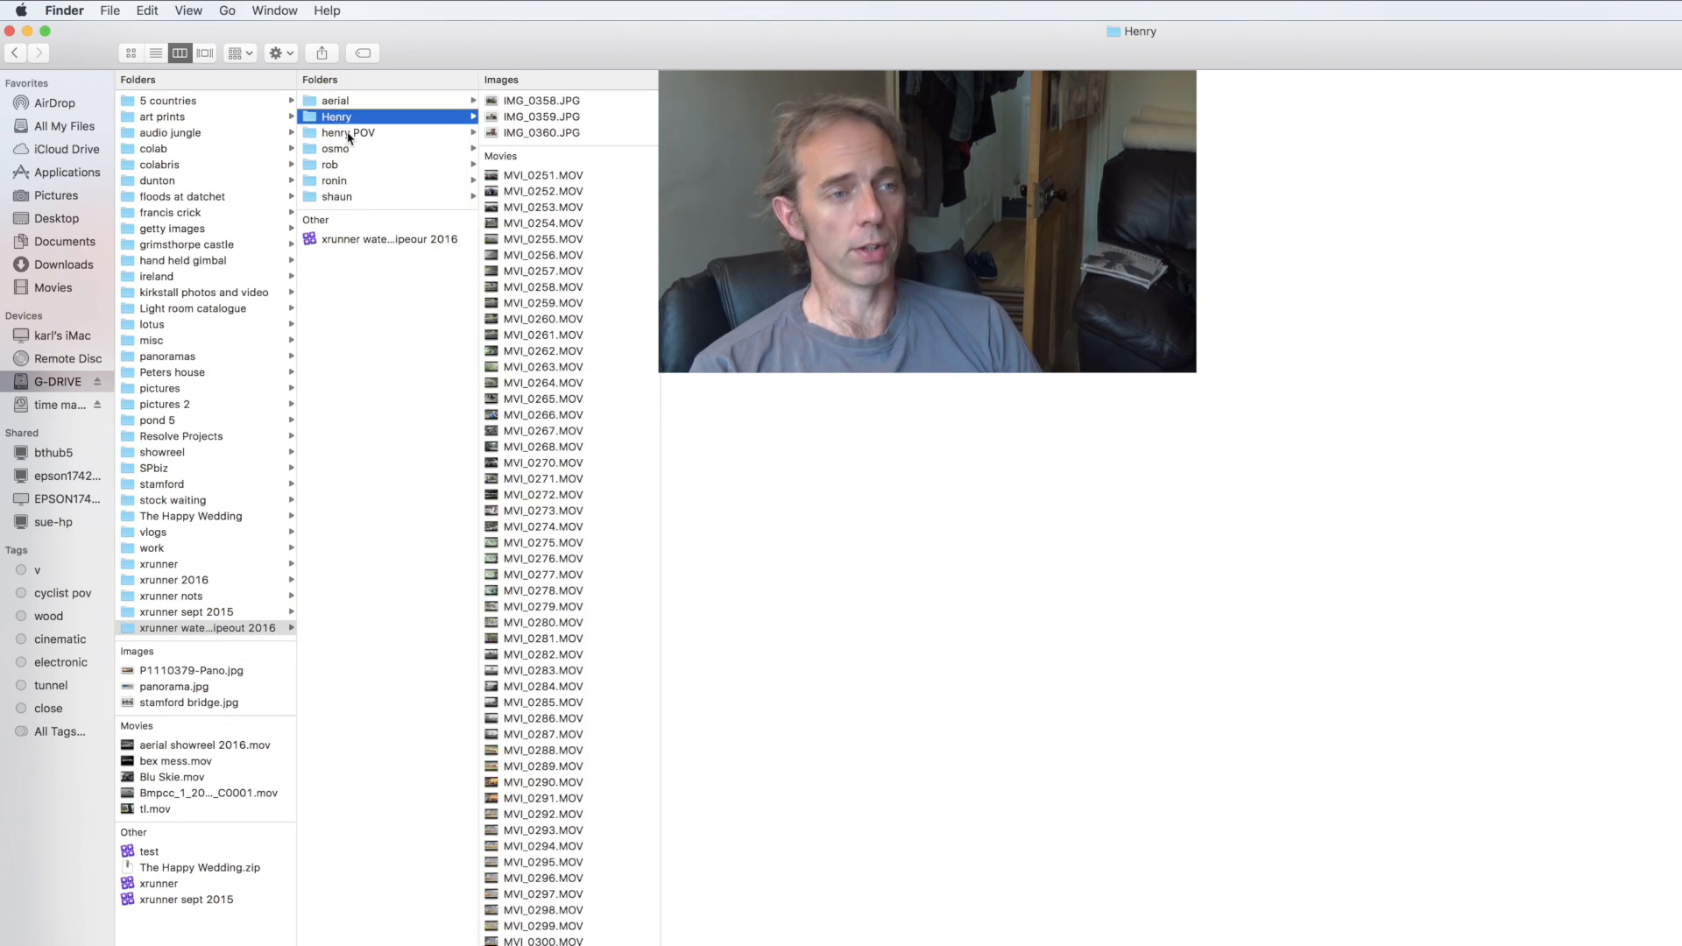
{"action": "left_click", "coordinate": [341, 134]}
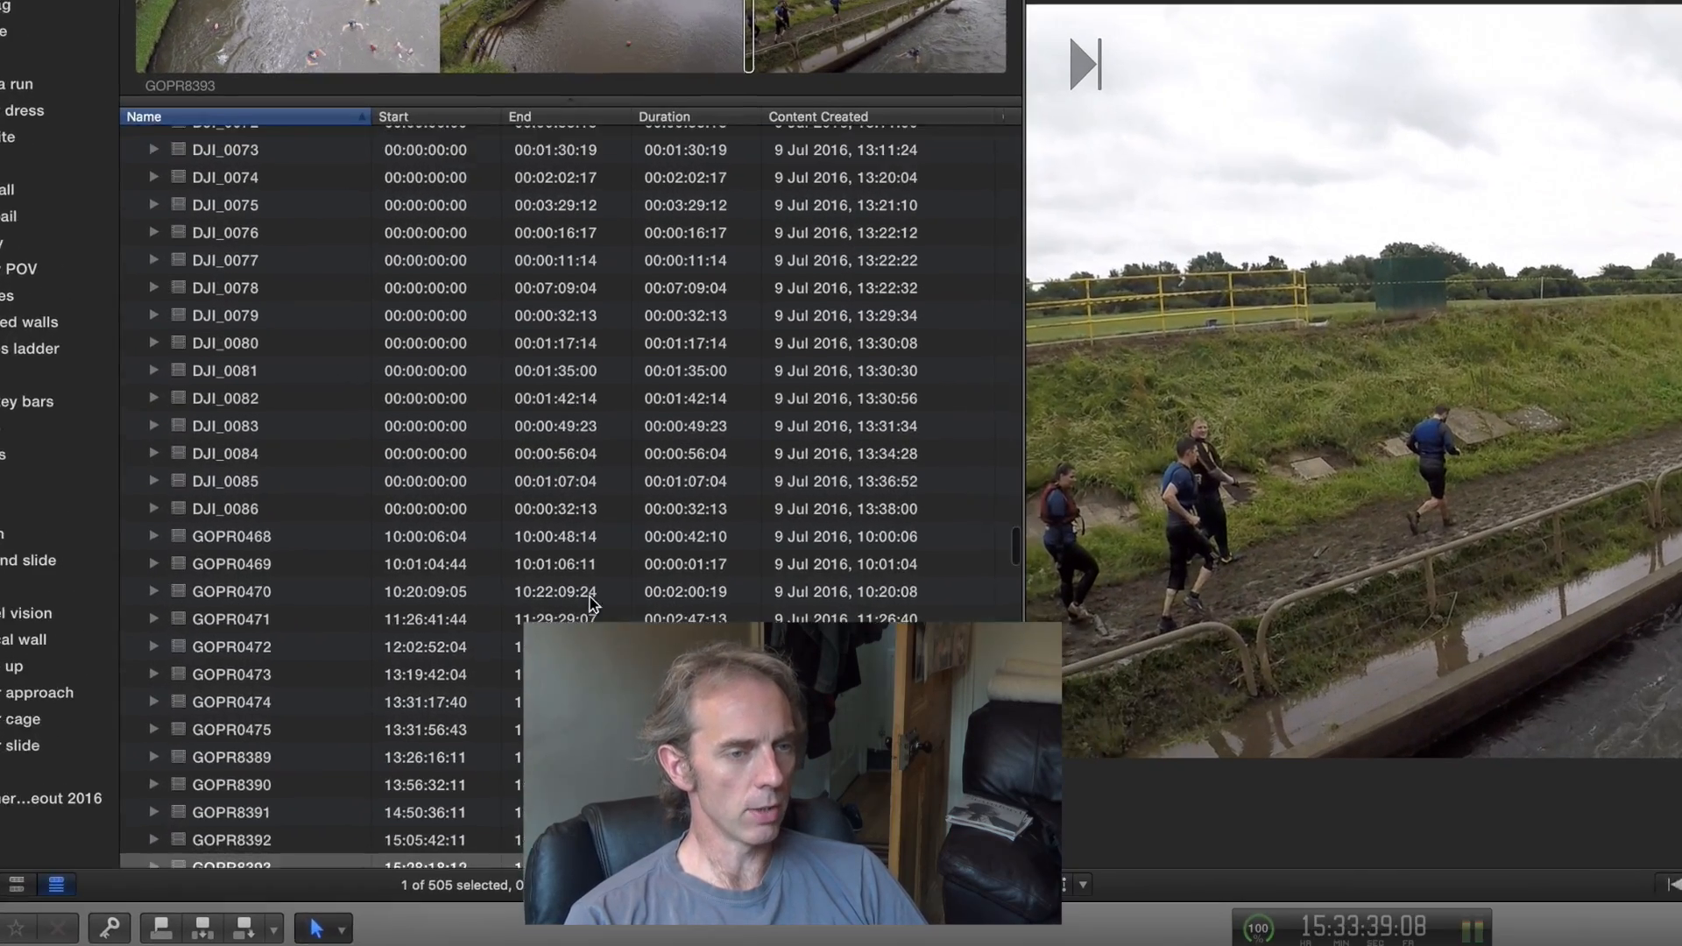
- Switch to Final Cut Pro, look through the 9-07-2016 event's clip list and select the clip GOPR8389
{"action": "scroll", "coordinate": [401, 418], "scroll_direction": "up", "scroll_amount": 10}
{"action": "scroll", "coordinate": [588, 607], "scroll_direction": "up", "scroll_amount": 15}
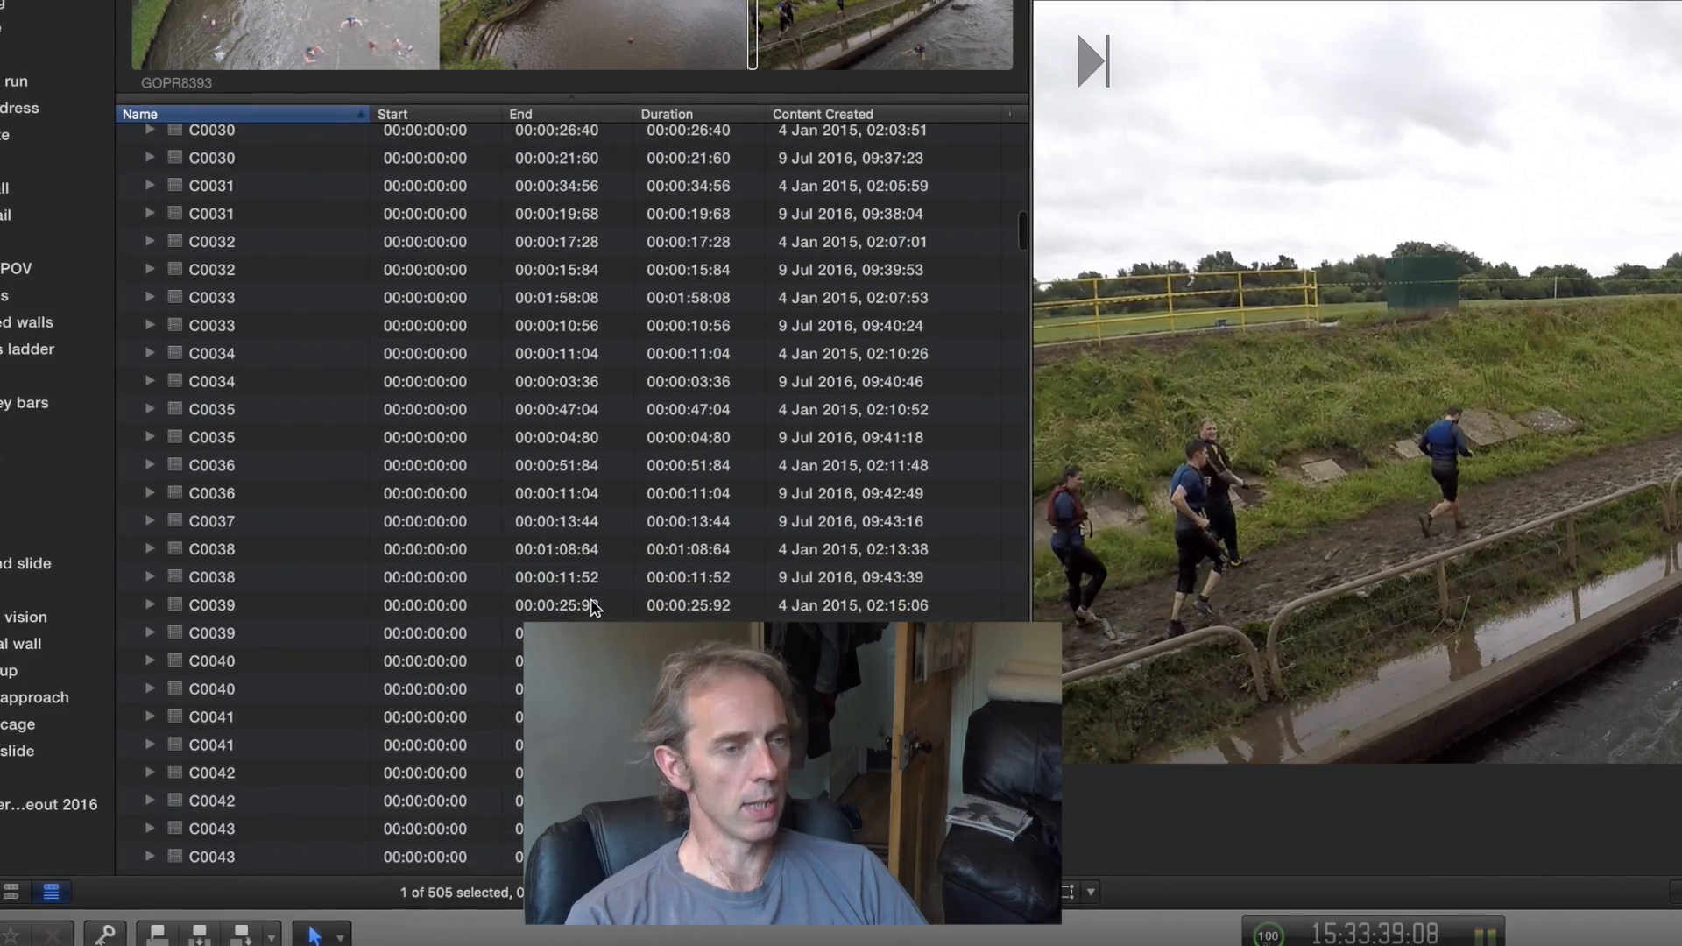
{"action": "scroll", "coordinate": [591, 608], "scroll_direction": "down", "scroll_amount": 8}
{"action": "scroll", "coordinate": [593, 607], "scroll_direction": "down", "scroll_amount": 20}
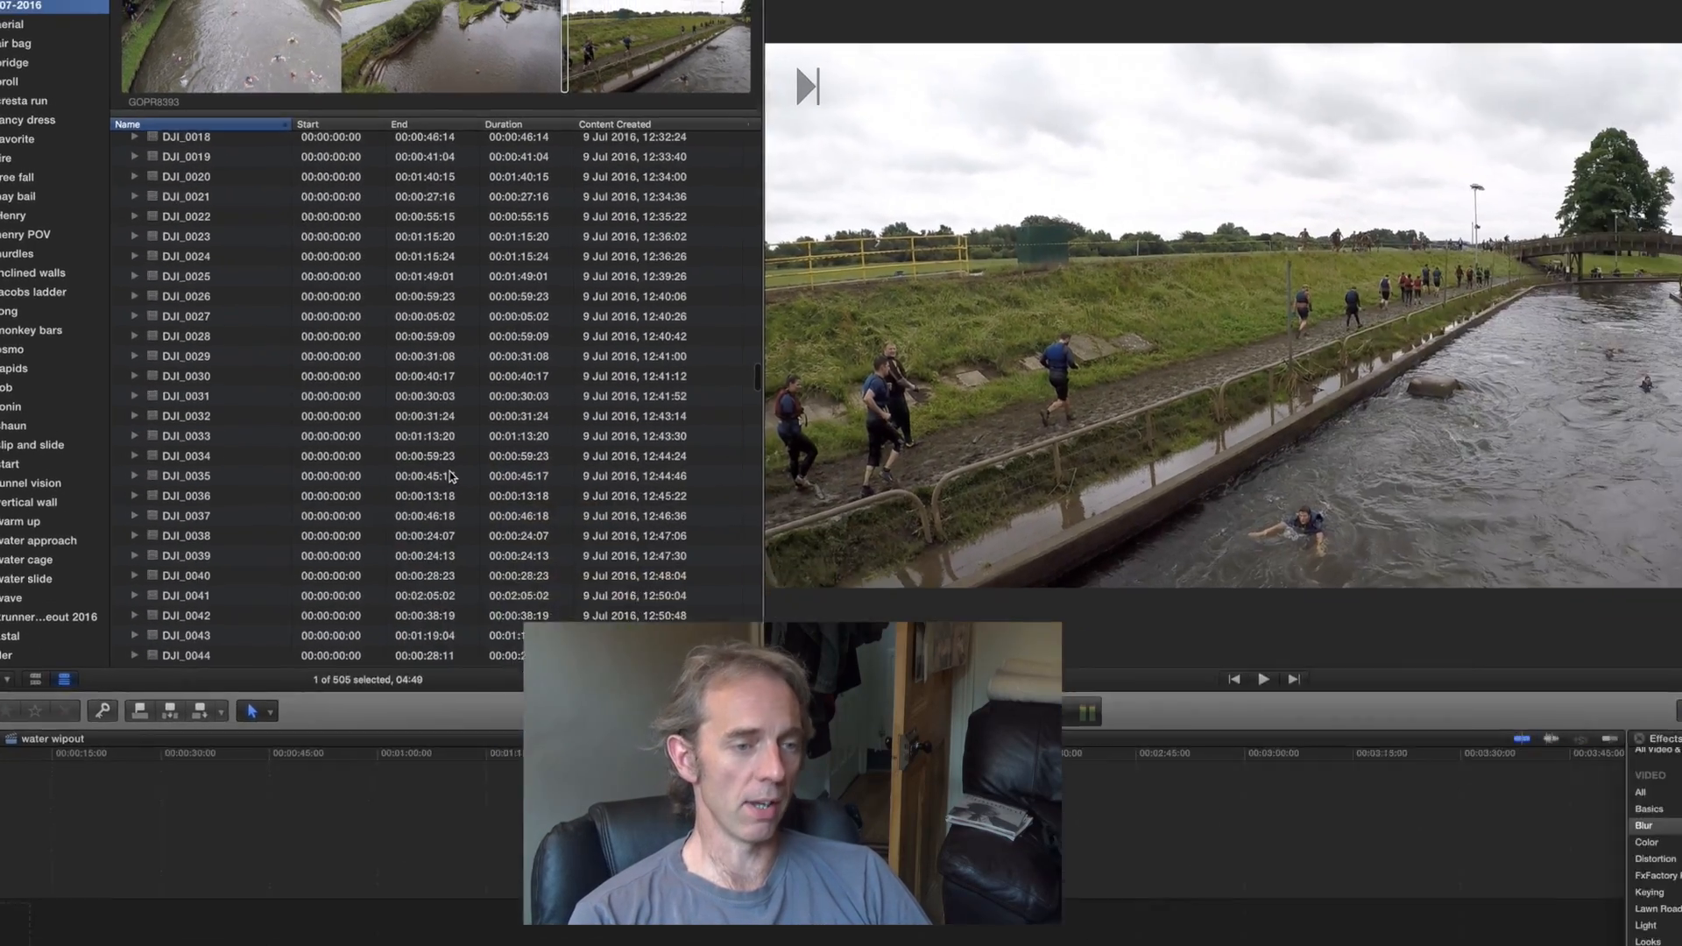
{"action": "scroll", "coordinate": [452, 476], "scroll_direction": "down", "scroll_amount": 20}
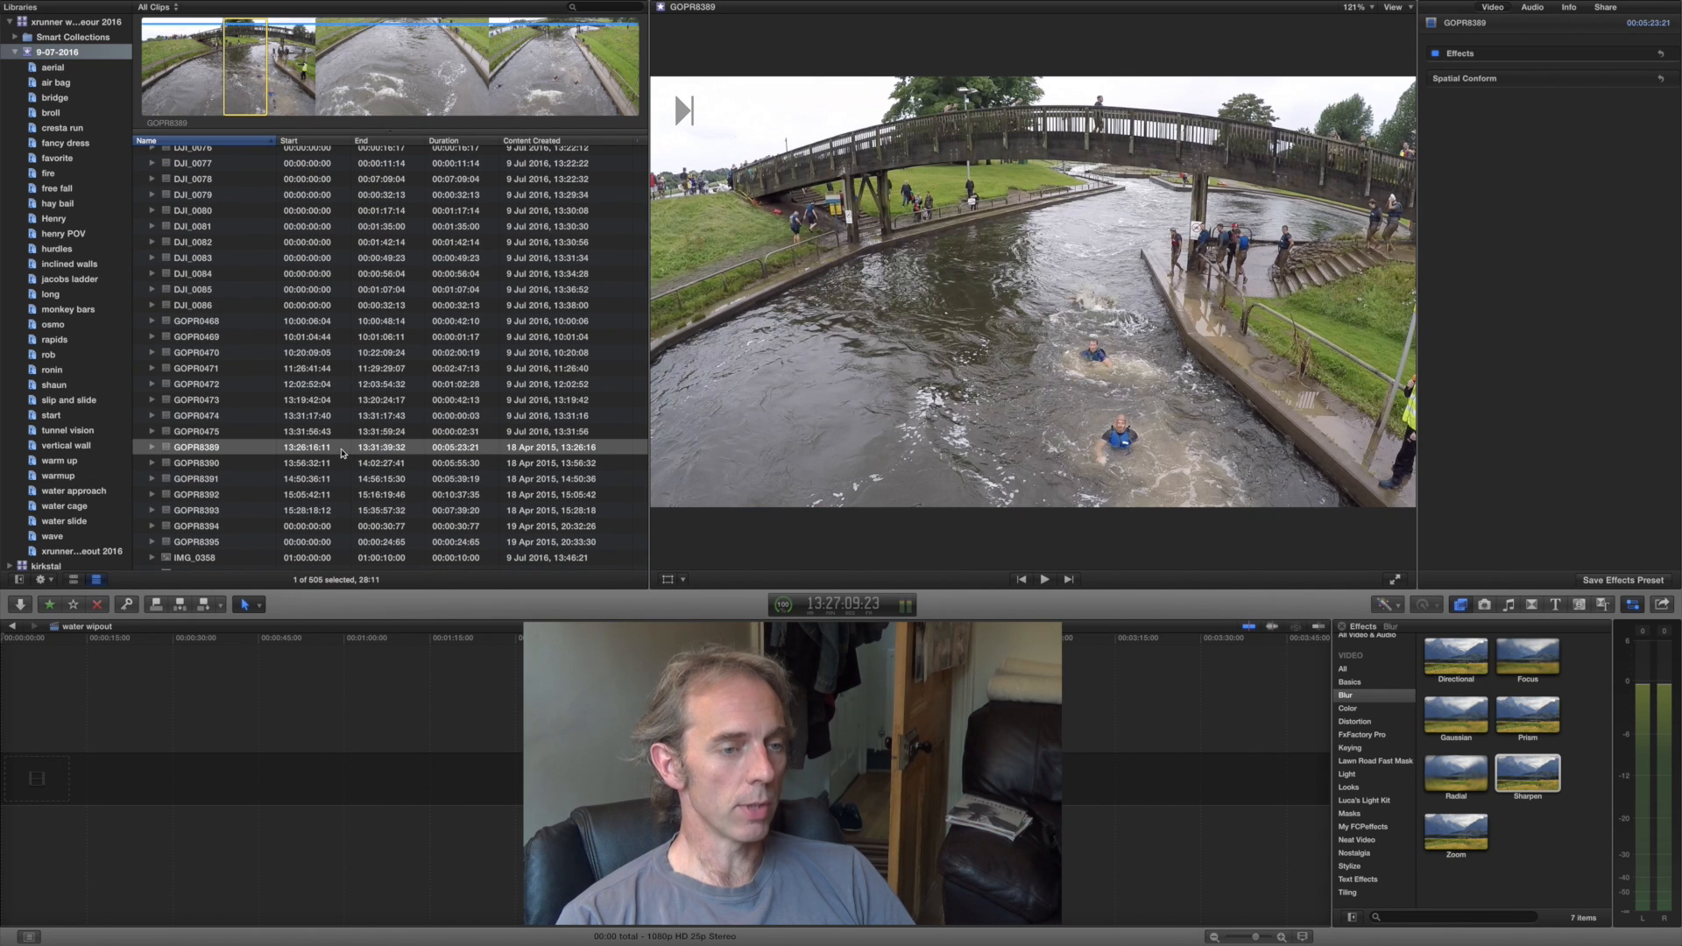
{"action": "left_click", "coordinate": [341, 452]}
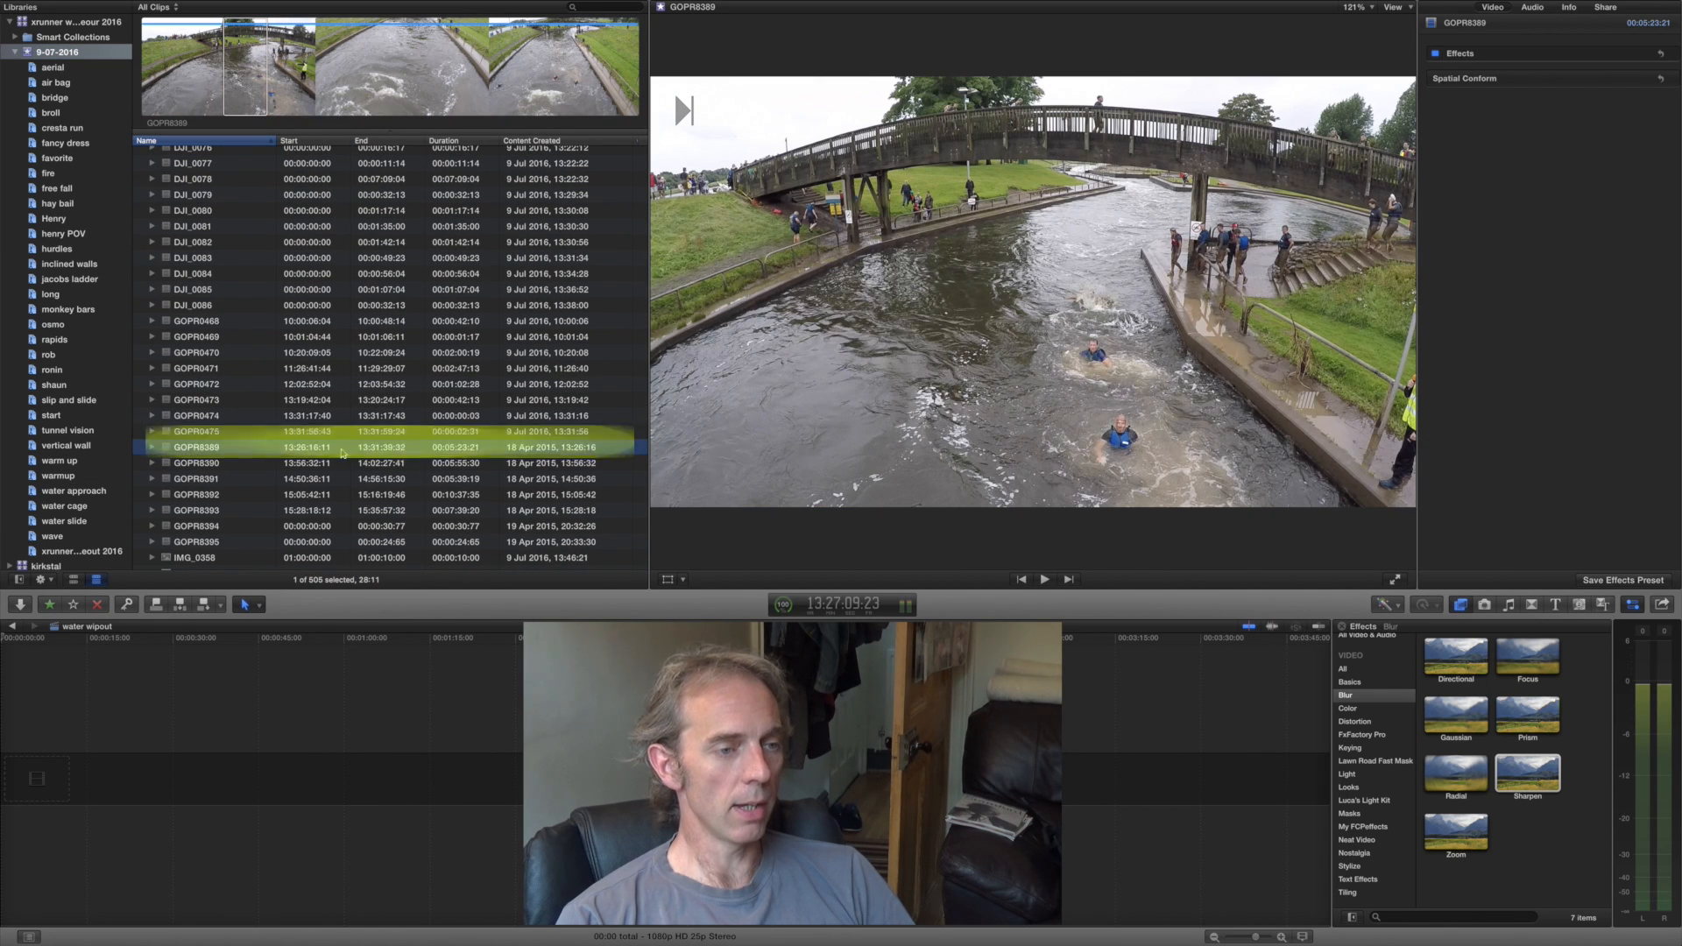
- Inspect the keywords assigned to the marked range of GOPR8389 and view the aerial and rapids keyword collections
{"action": "left_click", "coordinate": [404, 16]}
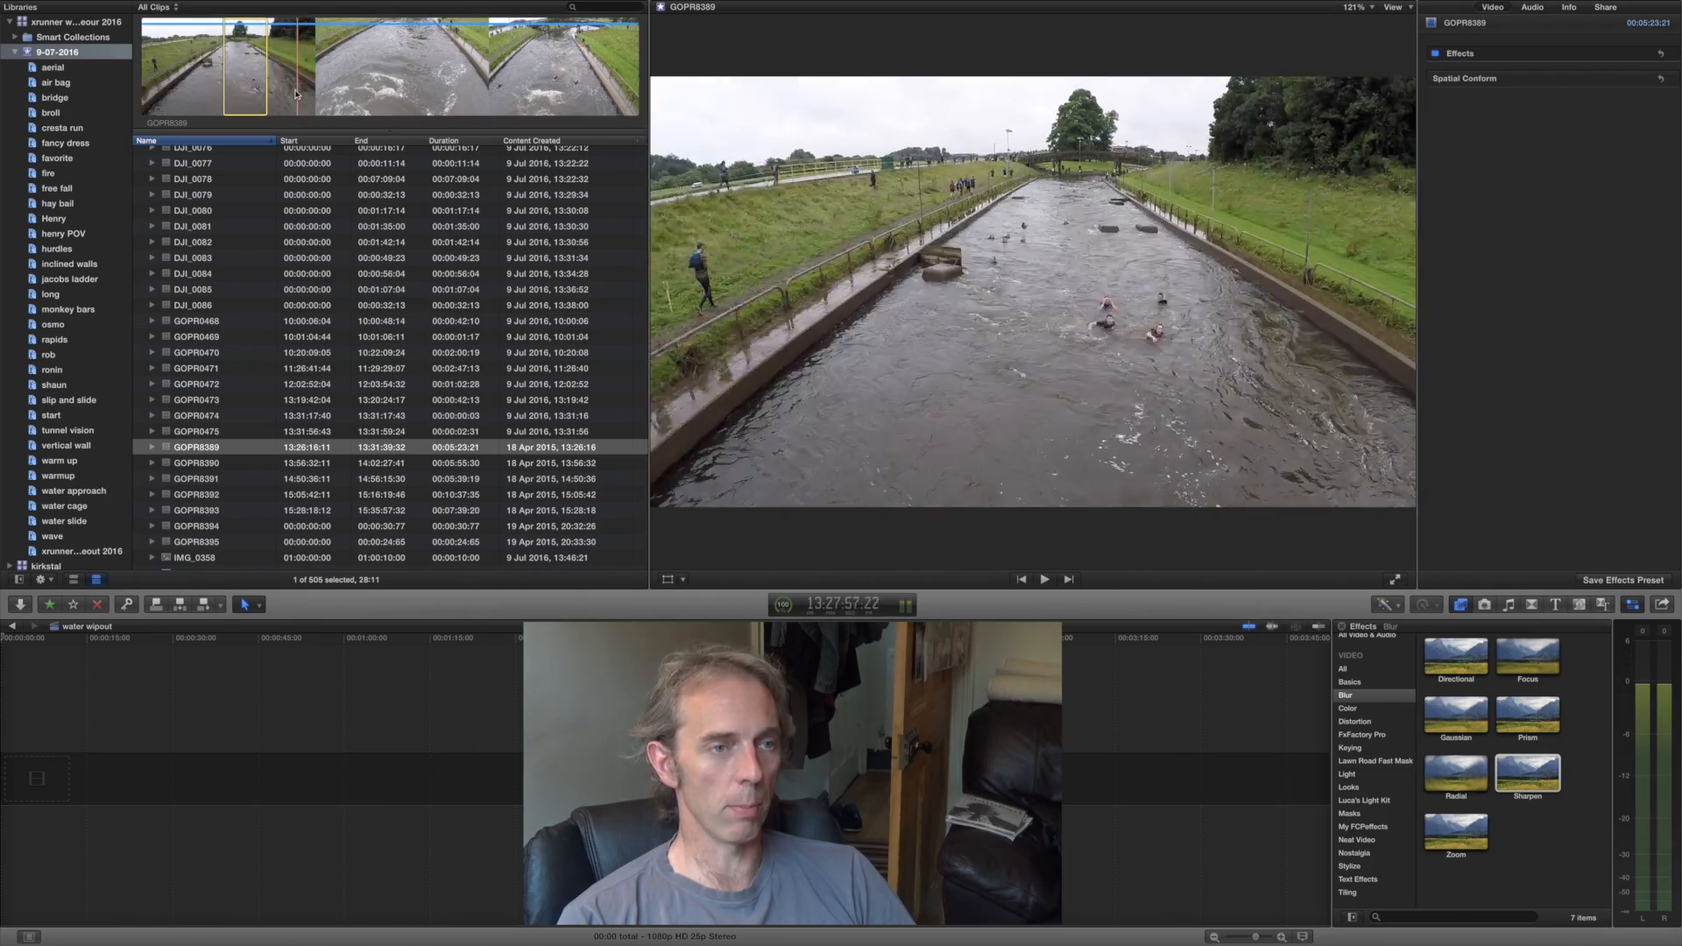
{"action": "left_click", "coordinate": [127, 604]}
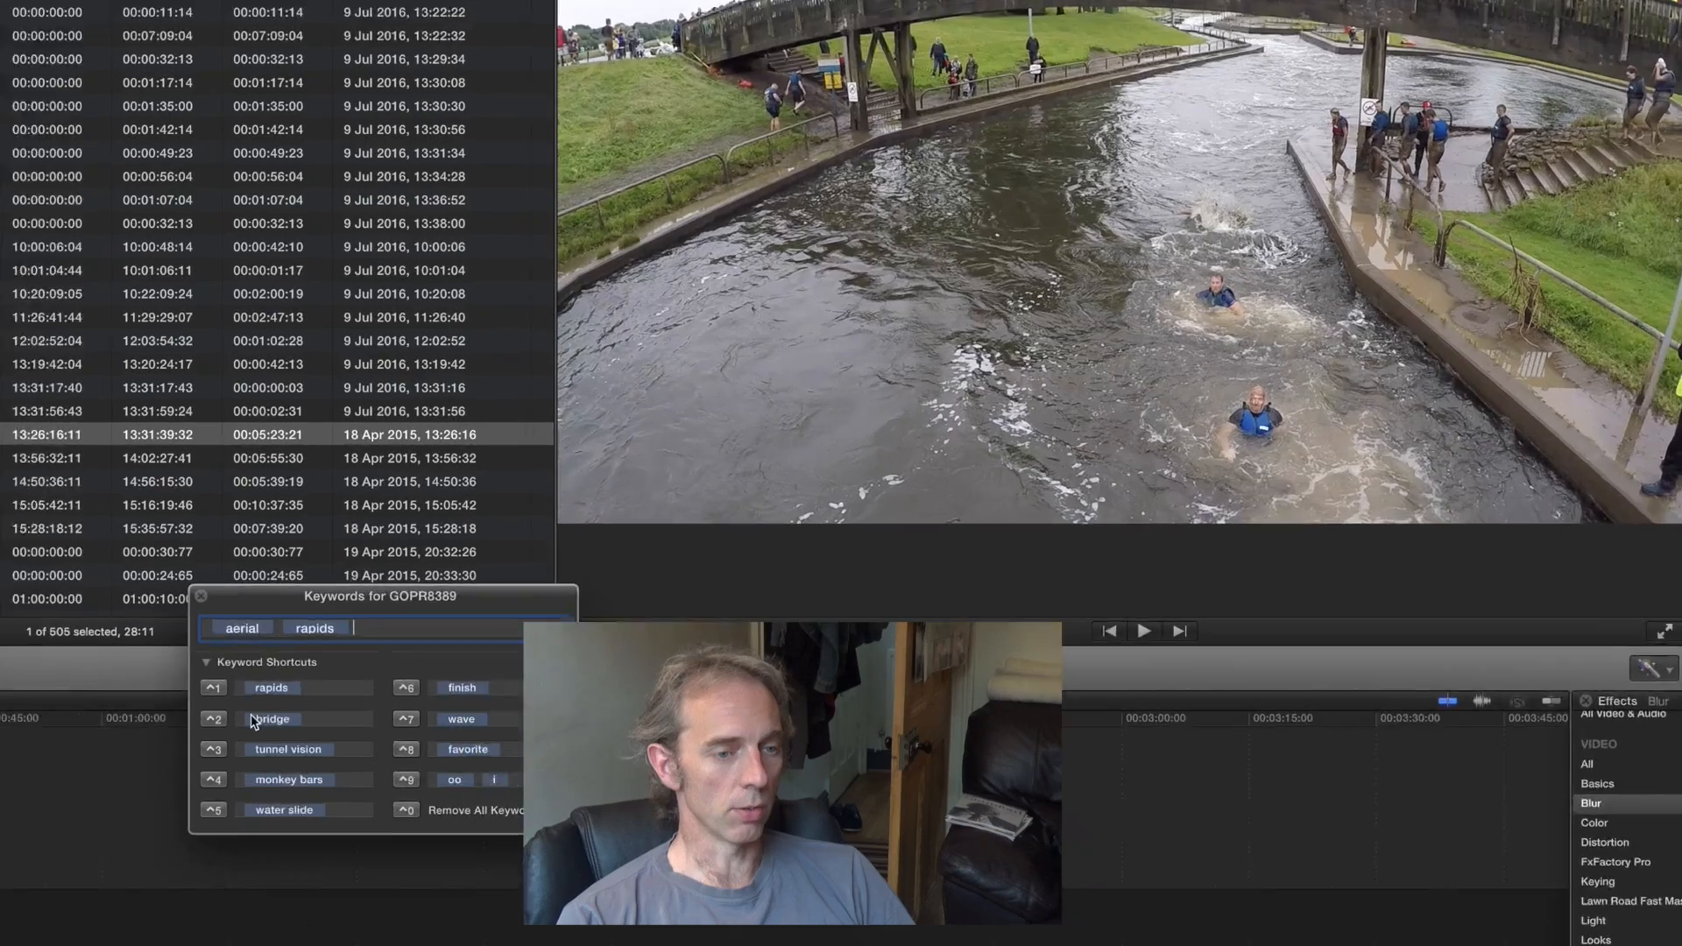
{"action": "left_click", "coordinate": [242, 629]}
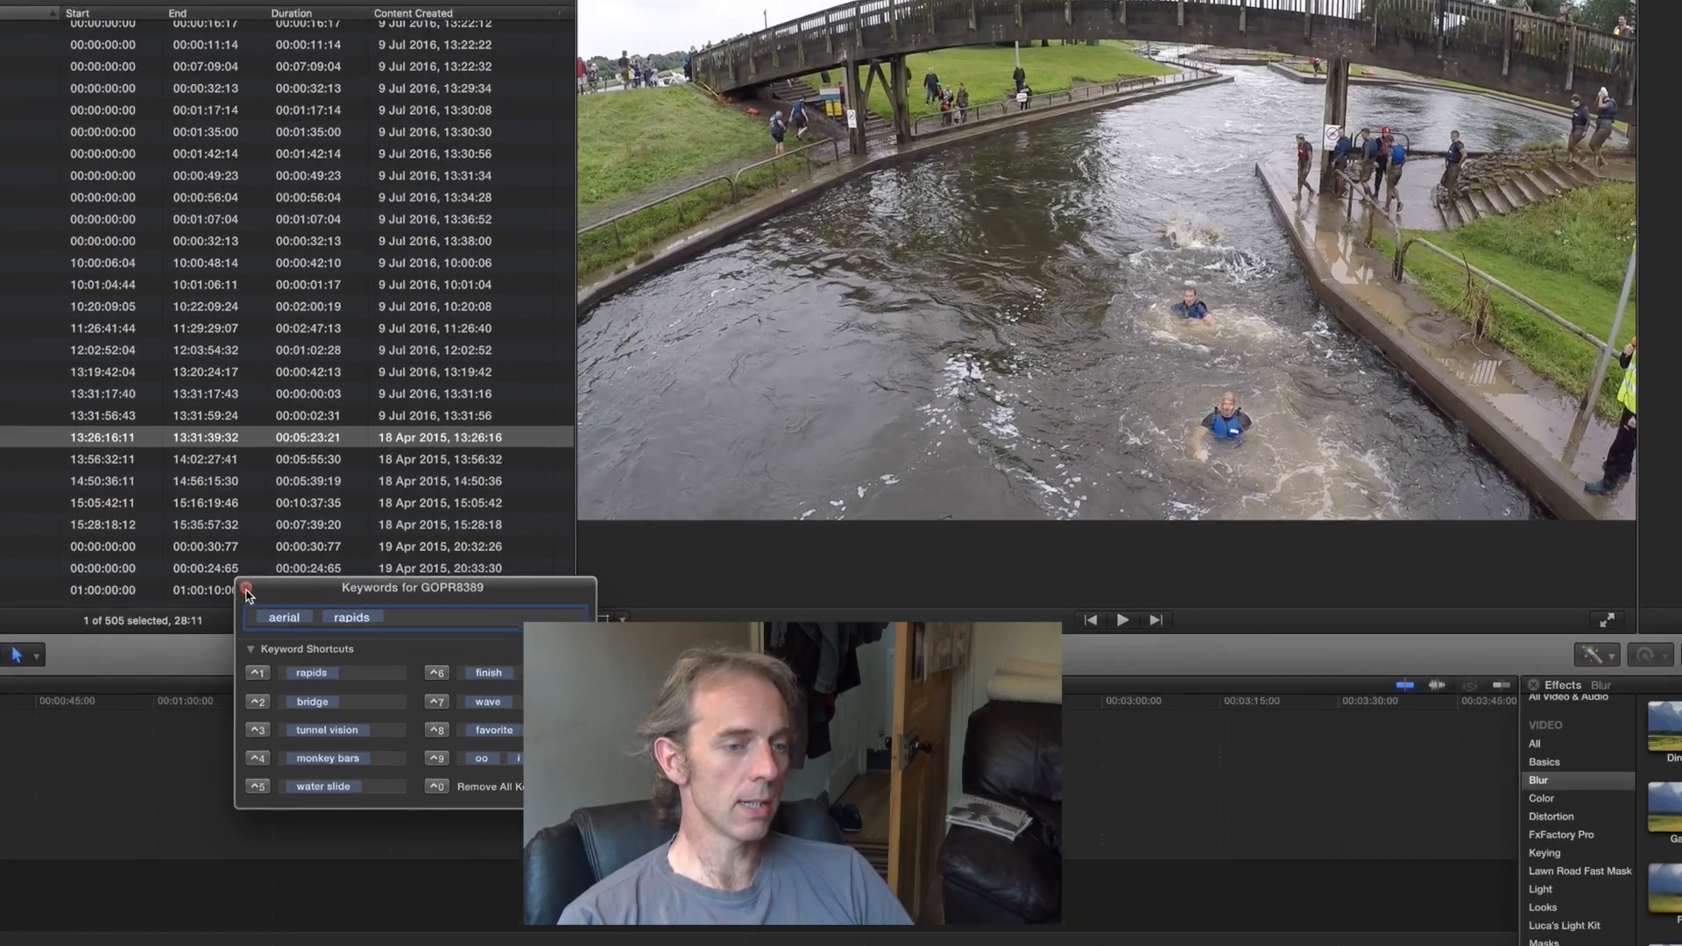
{"action": "left_click", "coordinate": [247, 590]}
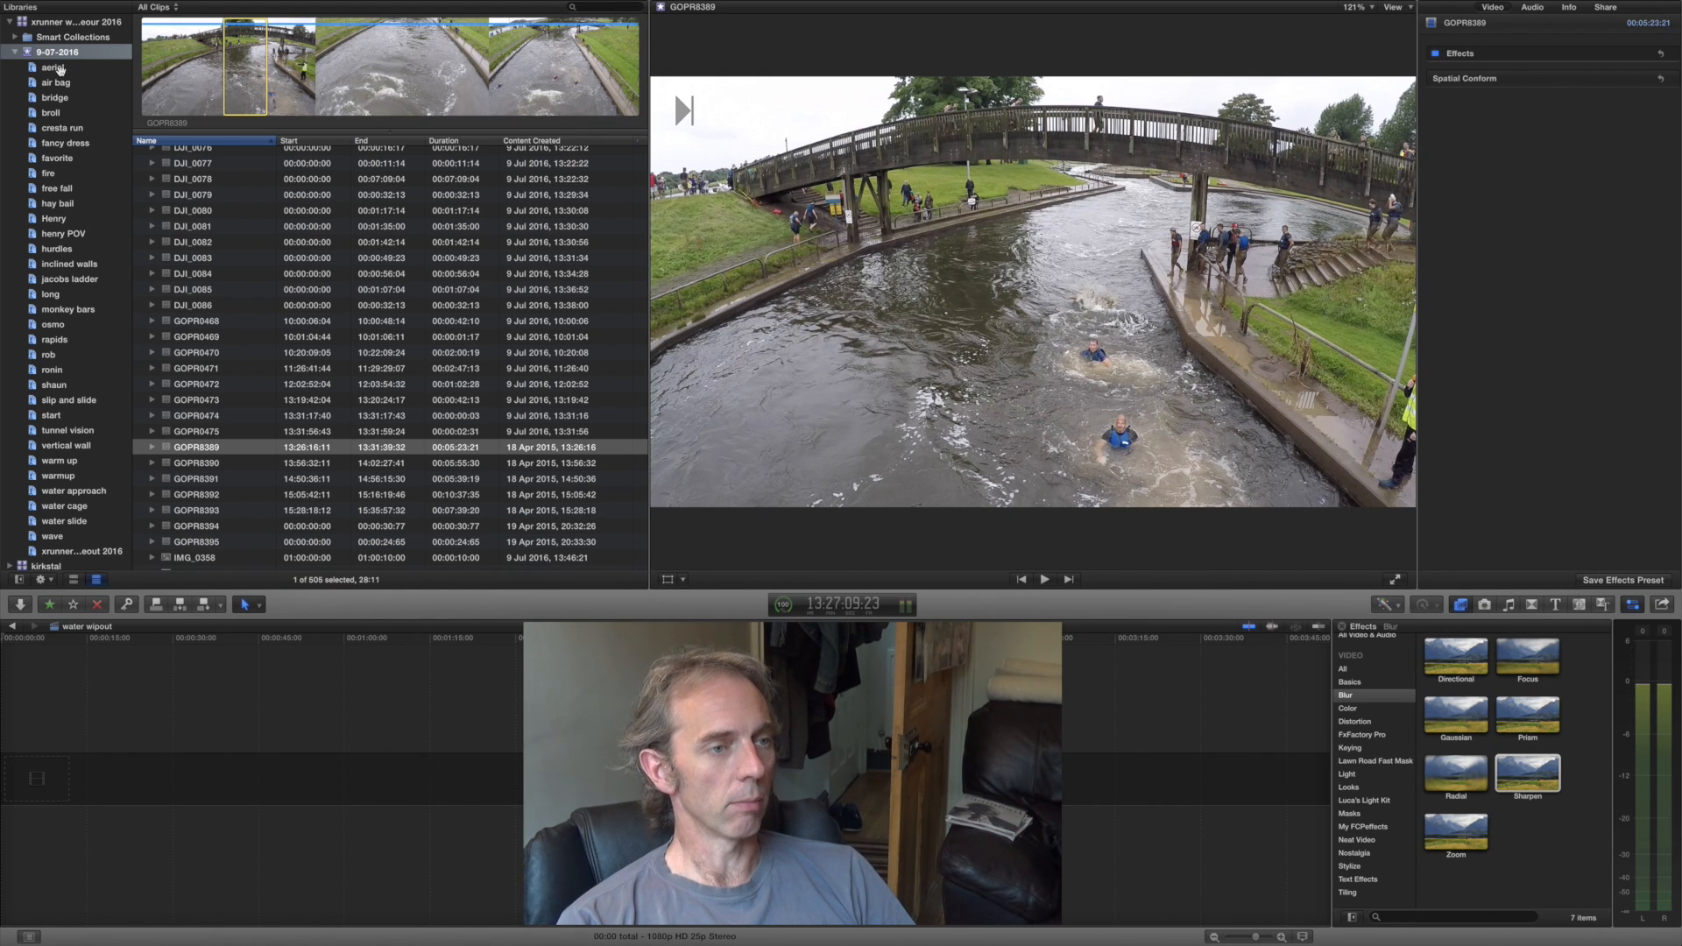
{"action": "left_click", "coordinate": [54, 68]}
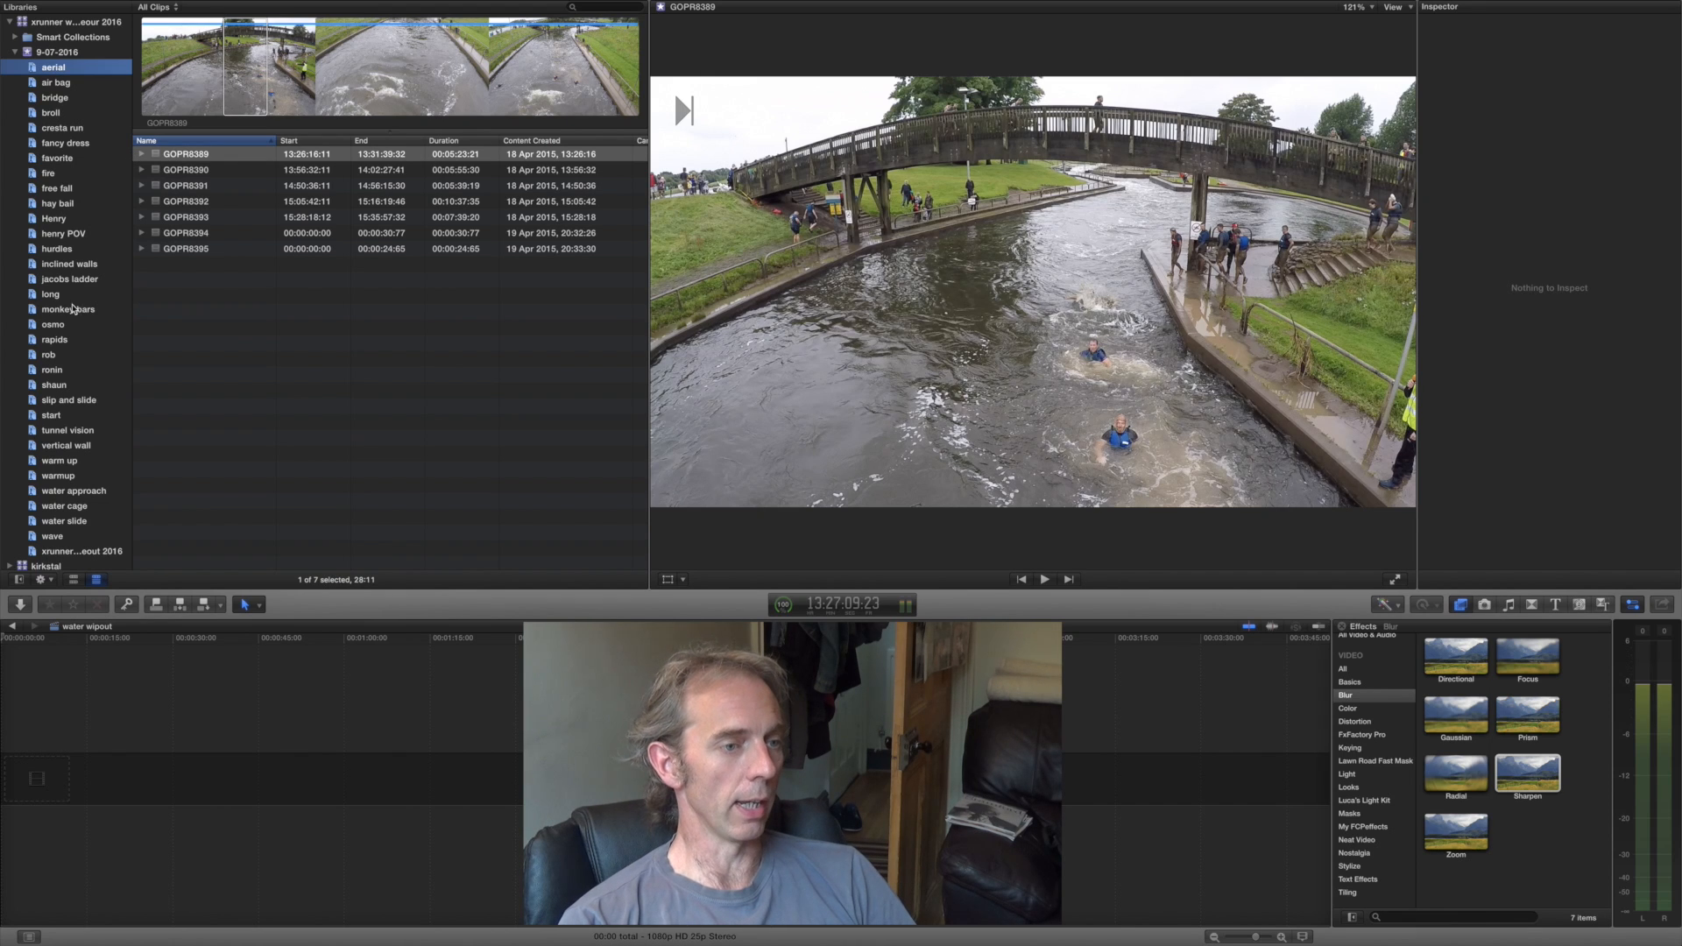
{"action": "left_click", "coordinate": [56, 340]}
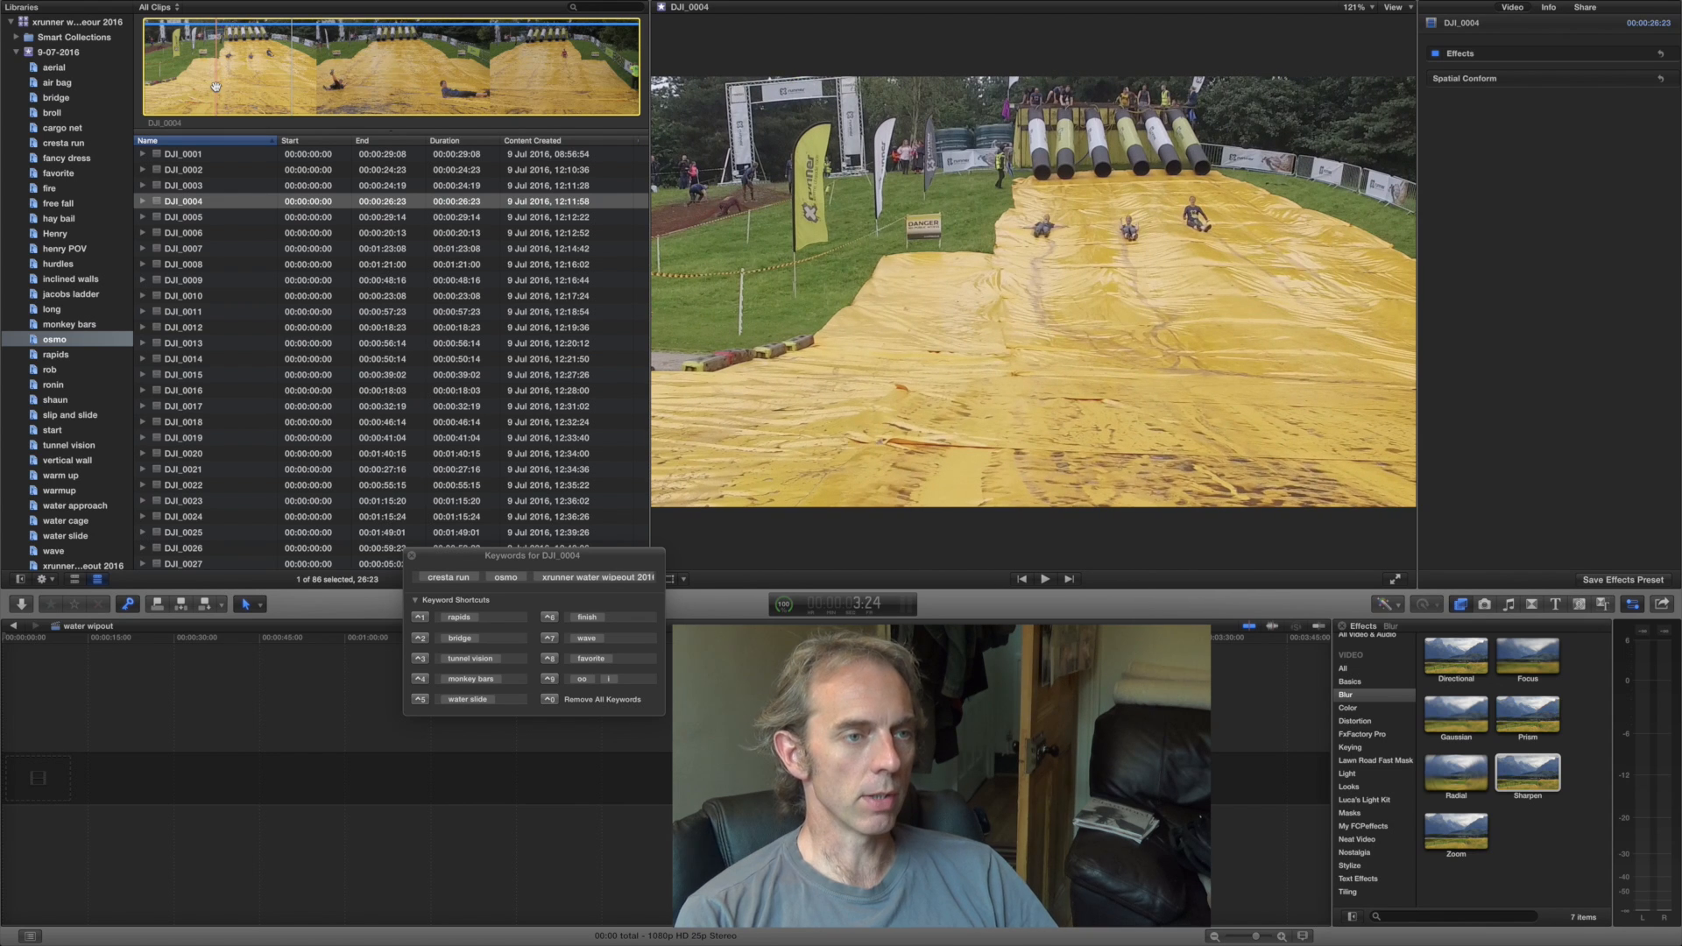
- Preview the slide clip DJI_0004 and tag it with the favorite keyword
{"action": "key", "text": "space"}
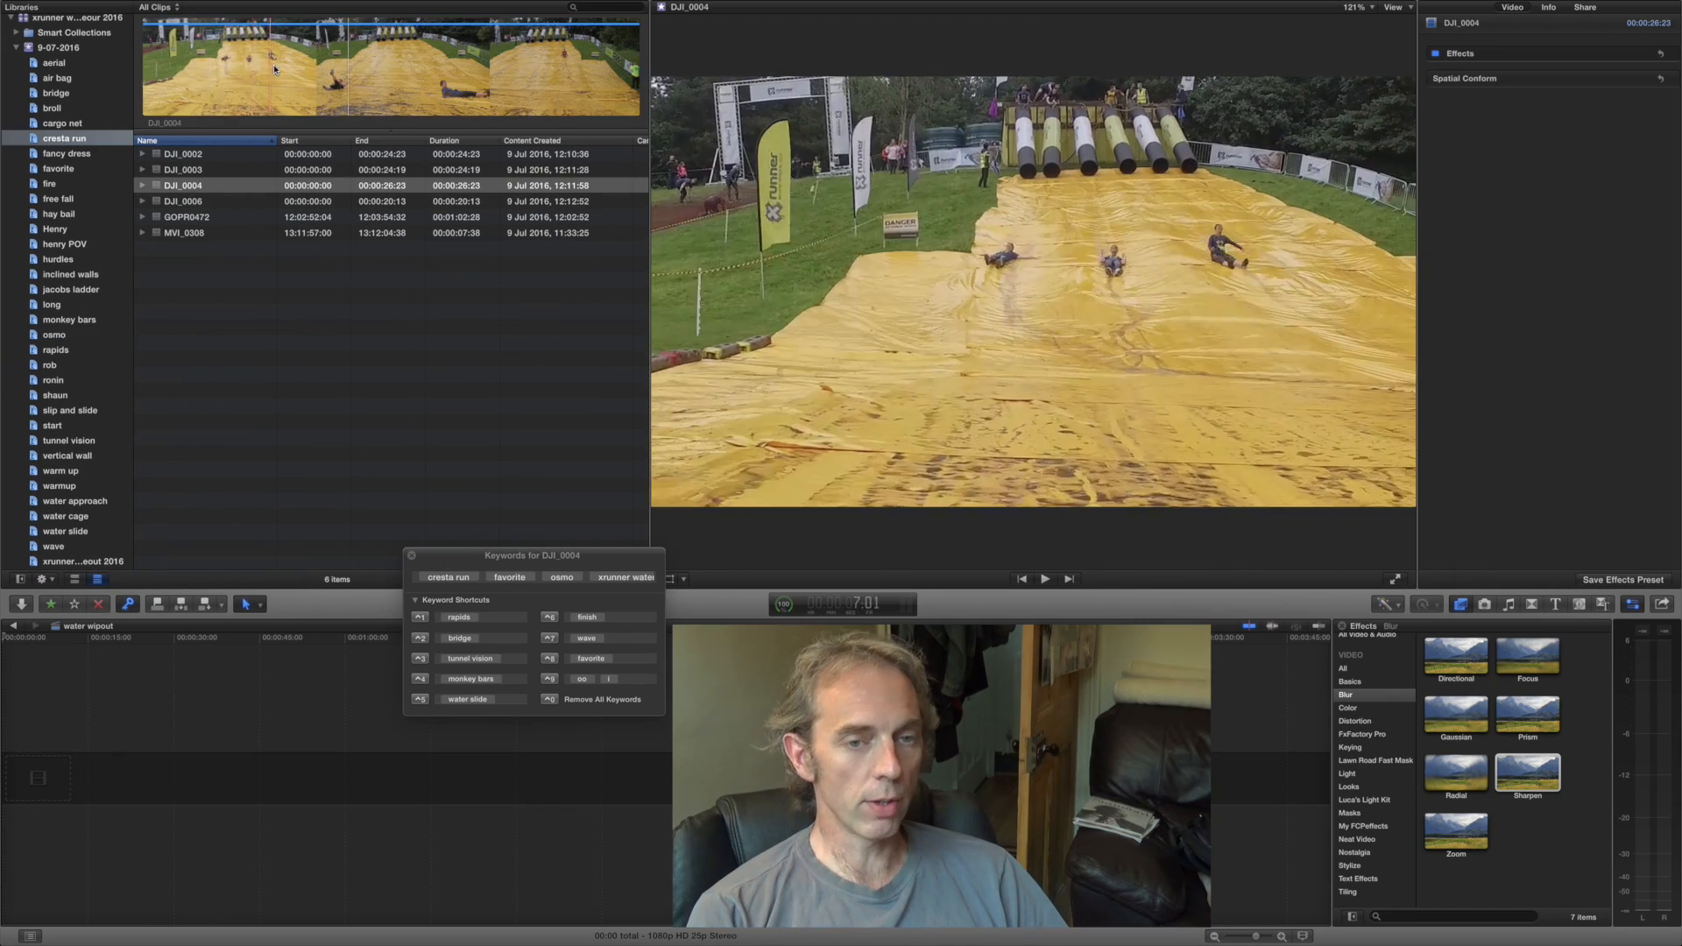
{"action": "left_click", "coordinate": [347, 92]}
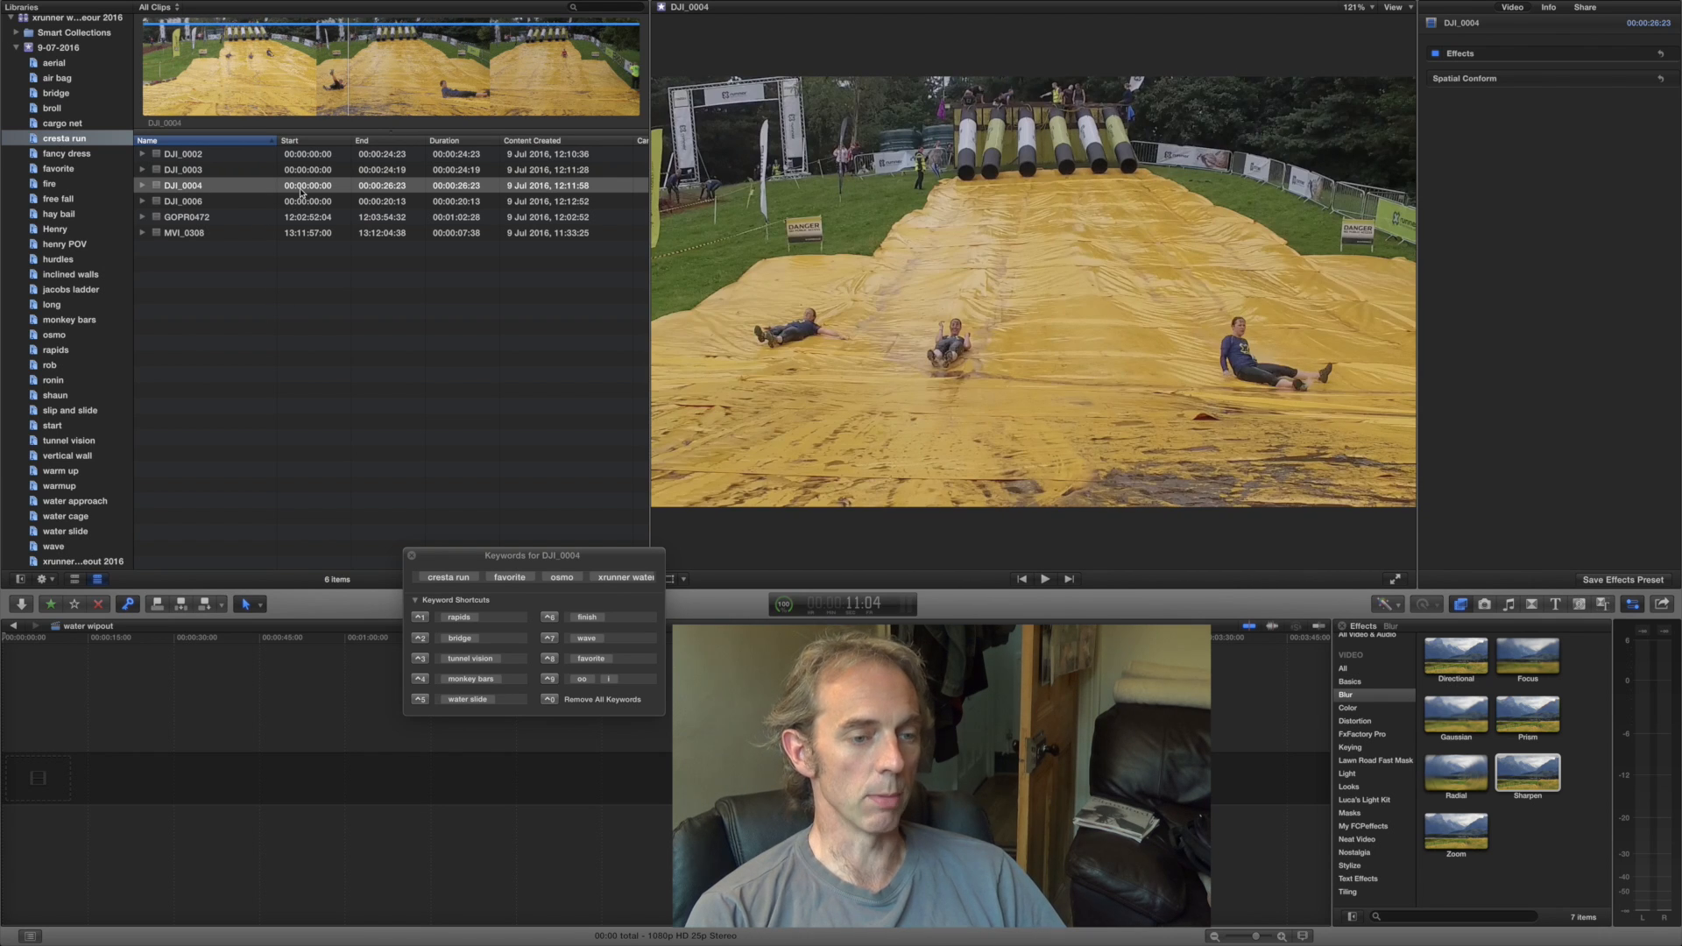
{"action": "left_click", "coordinate": [363, 714]}
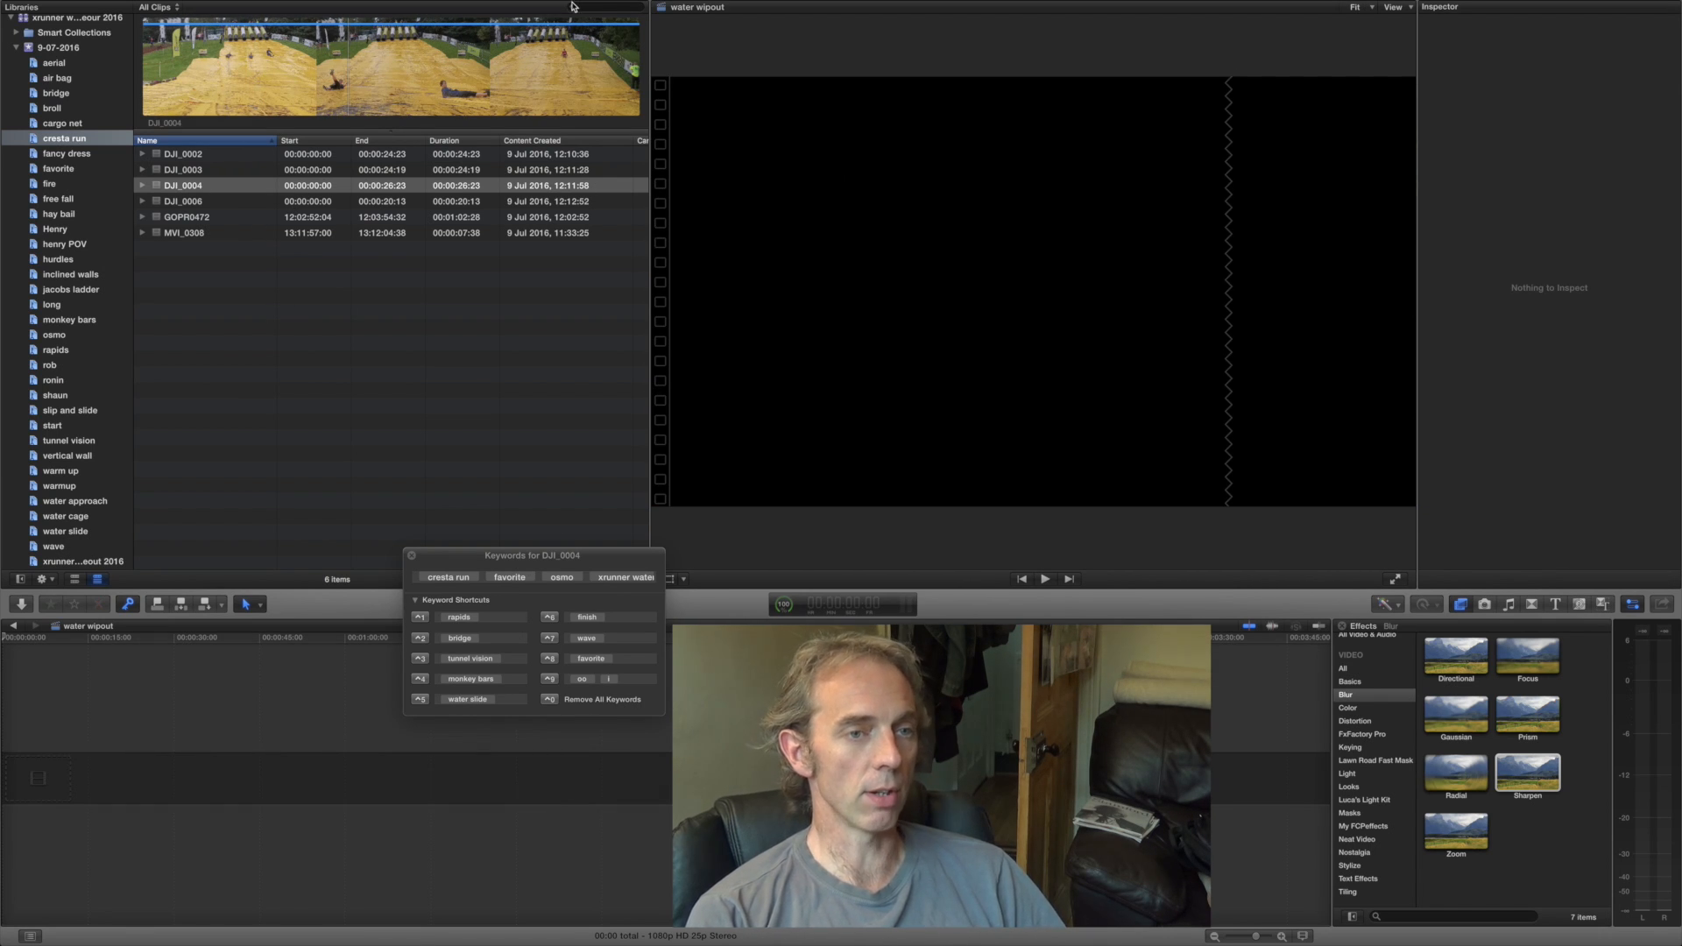
- Open the clip filter for the cresta run collection and add a Keywords rule
{"action": "left_click", "coordinate": [573, 6]}
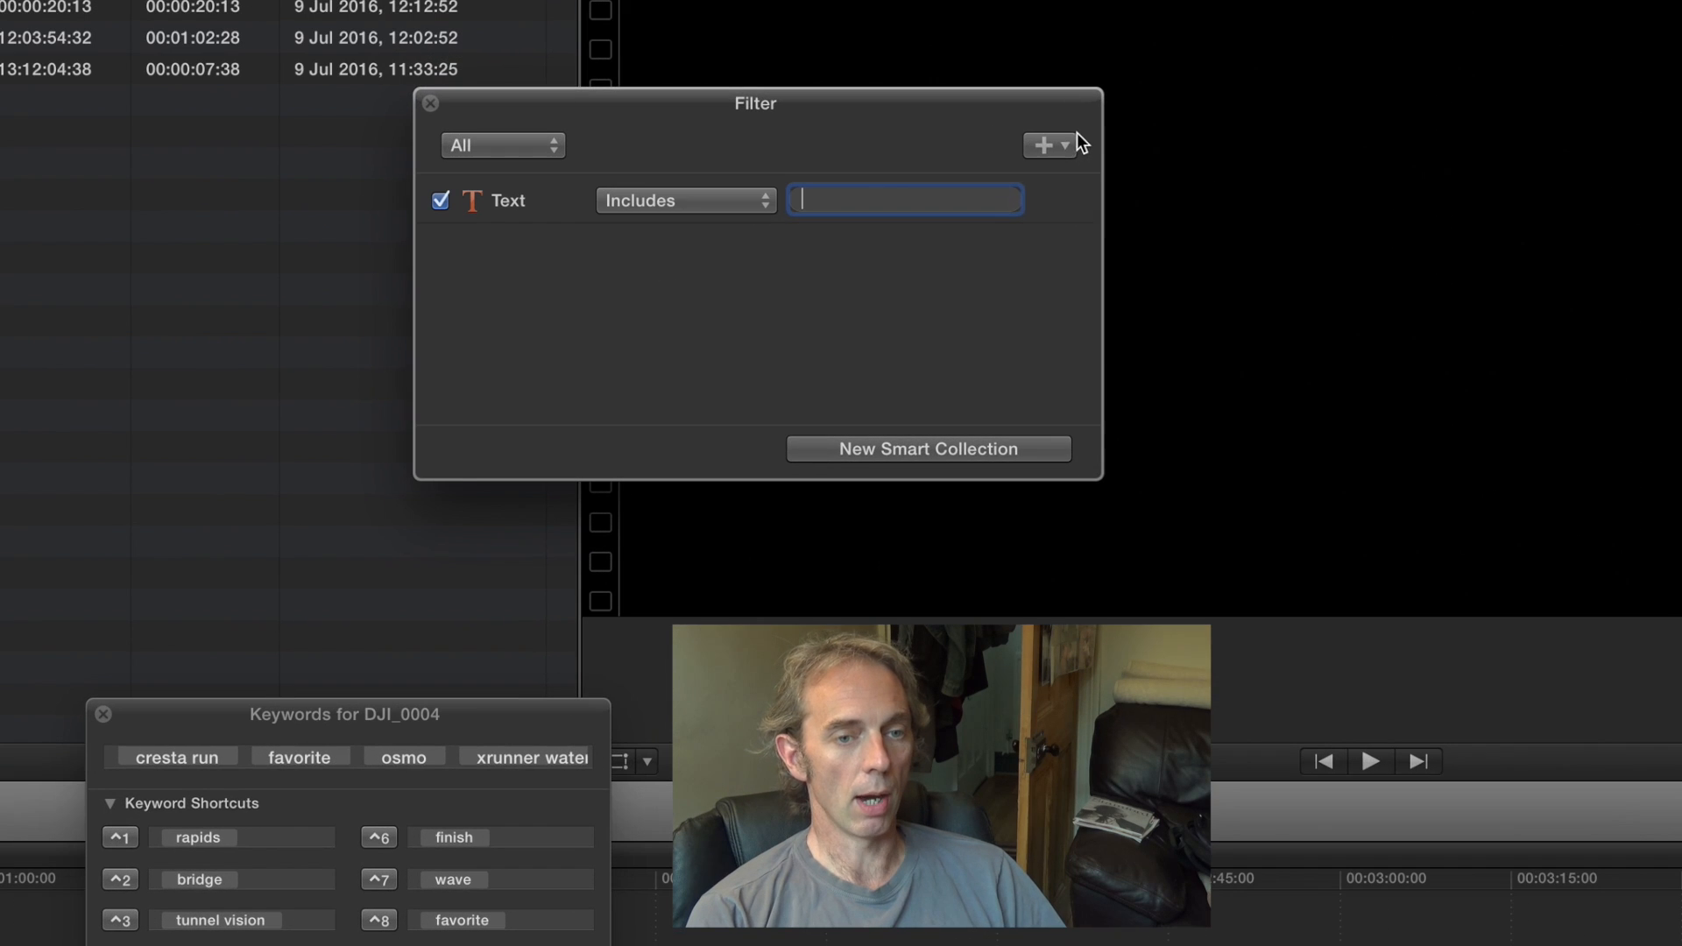
{"action": "left_click", "coordinate": [1073, 142]}
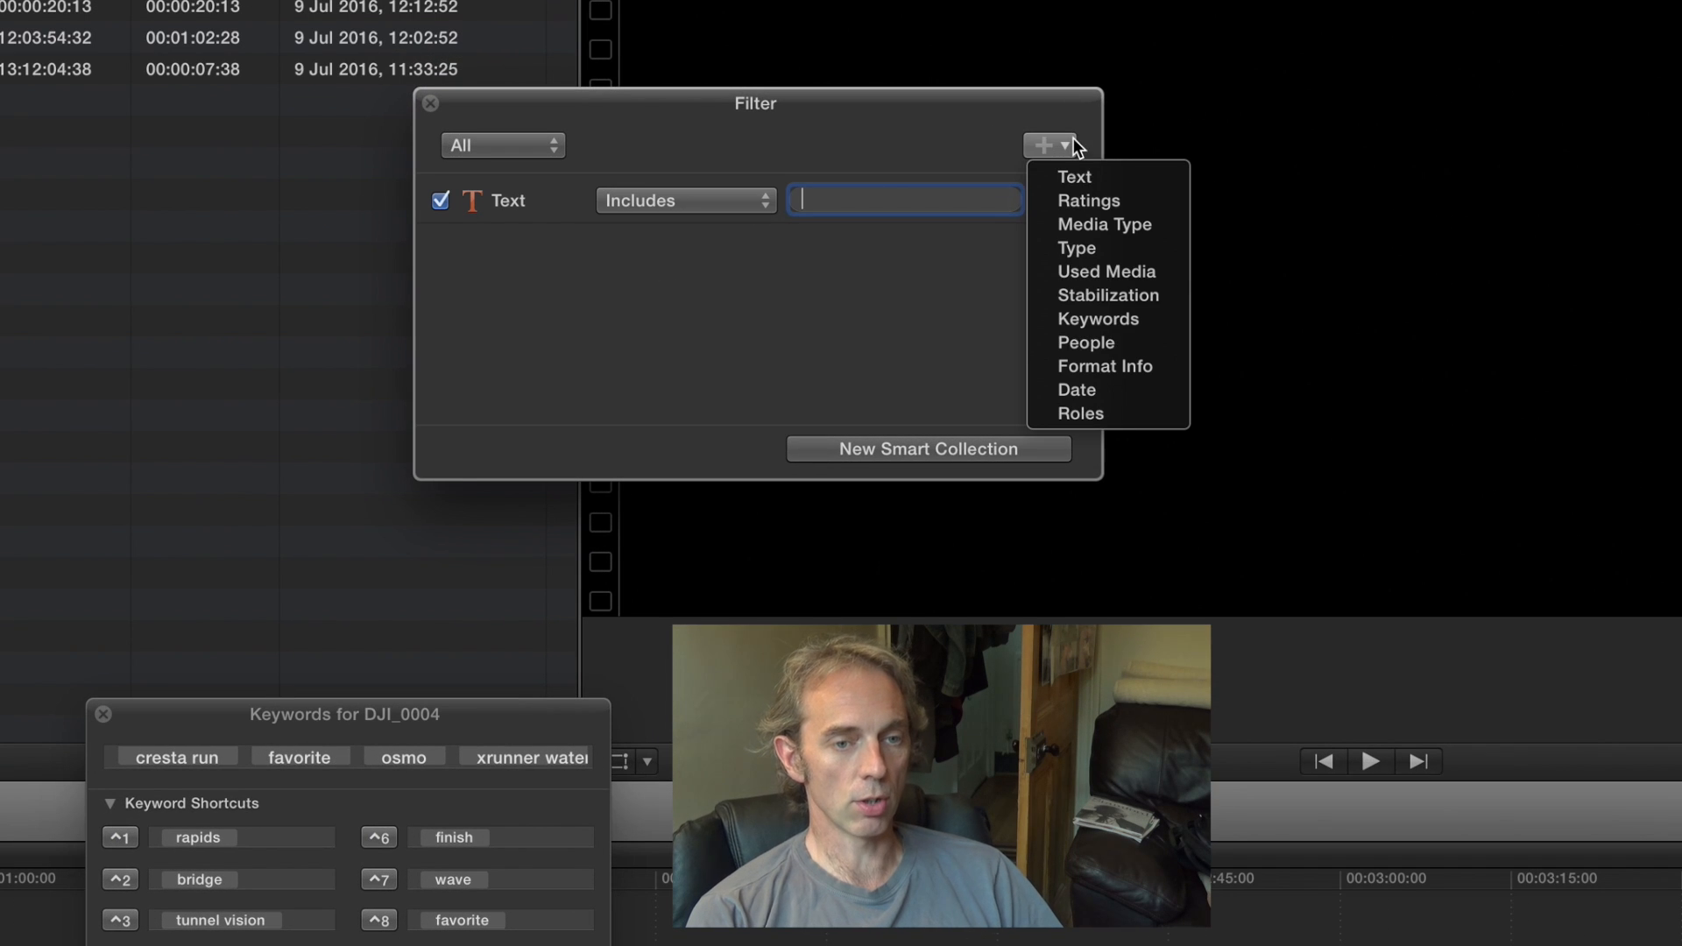
{"action": "left_click", "coordinate": [1085, 319]}
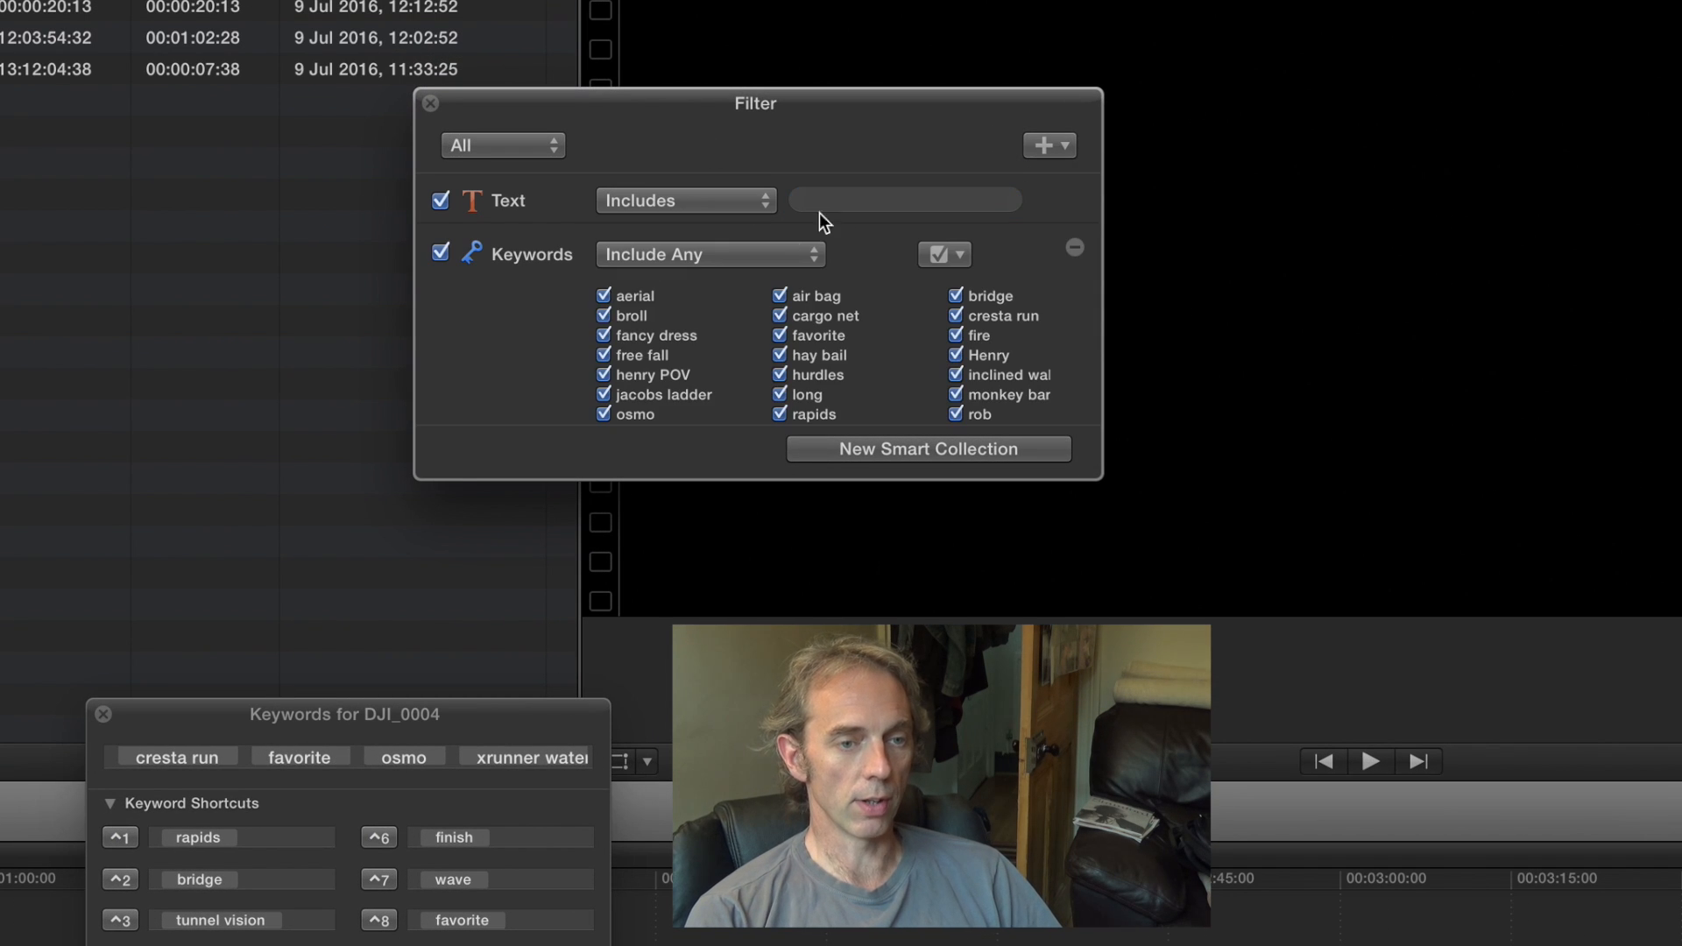
- Set the Keywords rule to Include All with only favorite and cresta run checked, and select the matching clip
{"action": "left_click", "coordinate": [787, 254]}
{"action": "left_click", "coordinate": [712, 273]}
{"action": "left_click", "coordinate": [953, 259]}
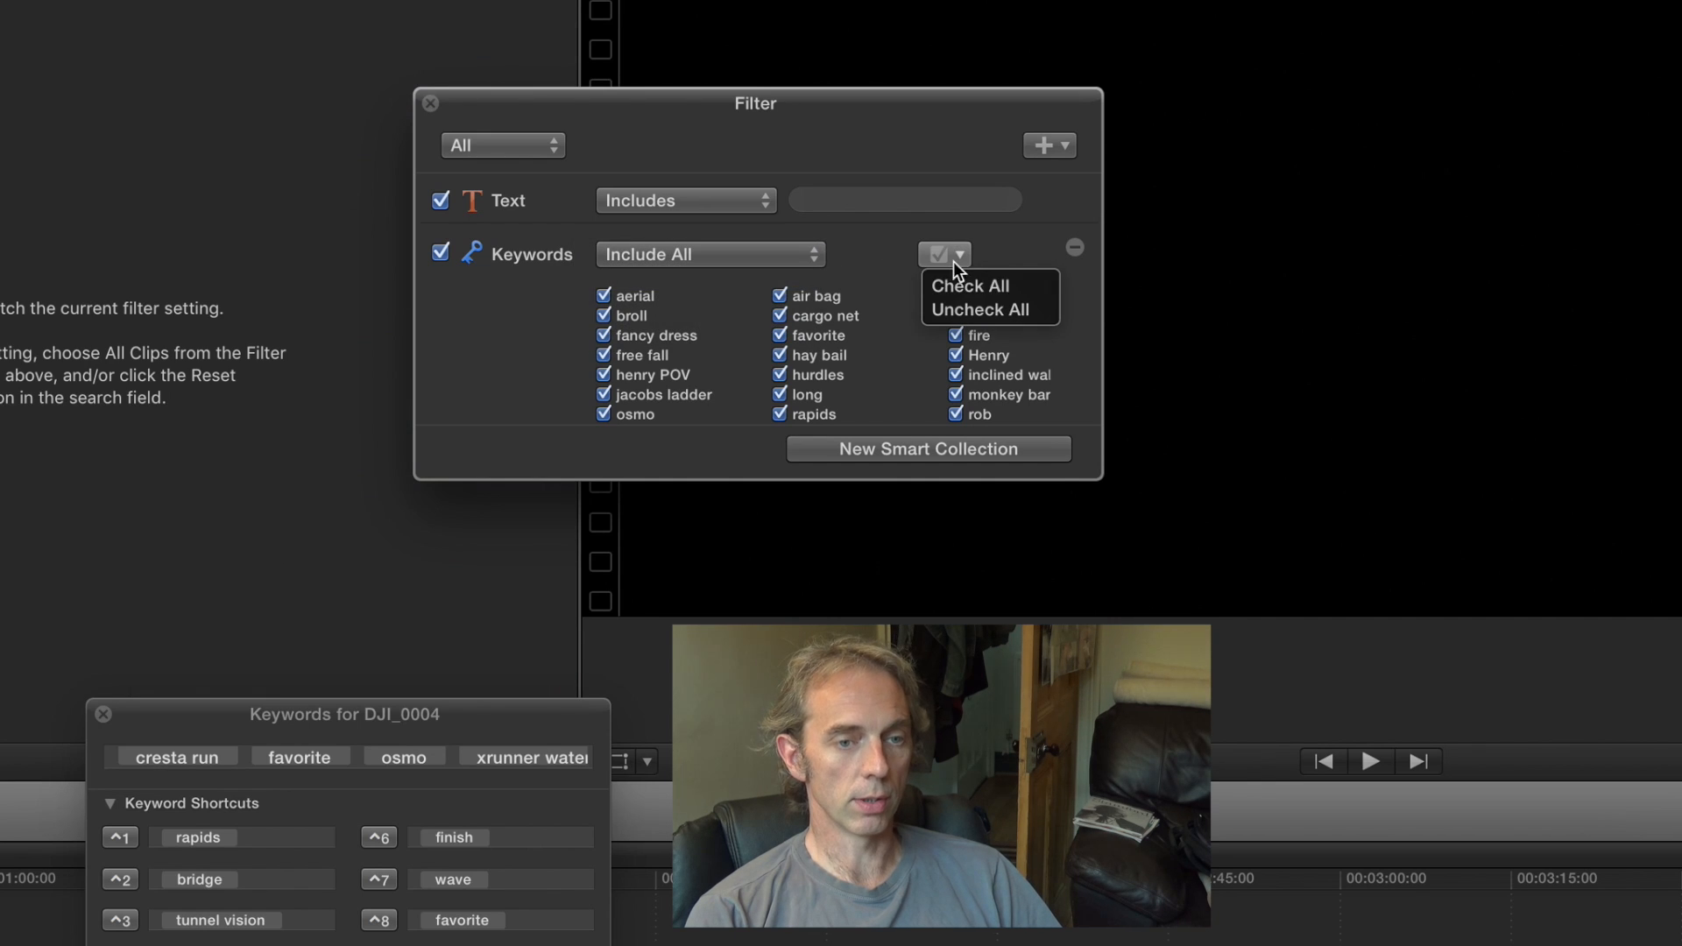
{"action": "left_click", "coordinate": [962, 311]}
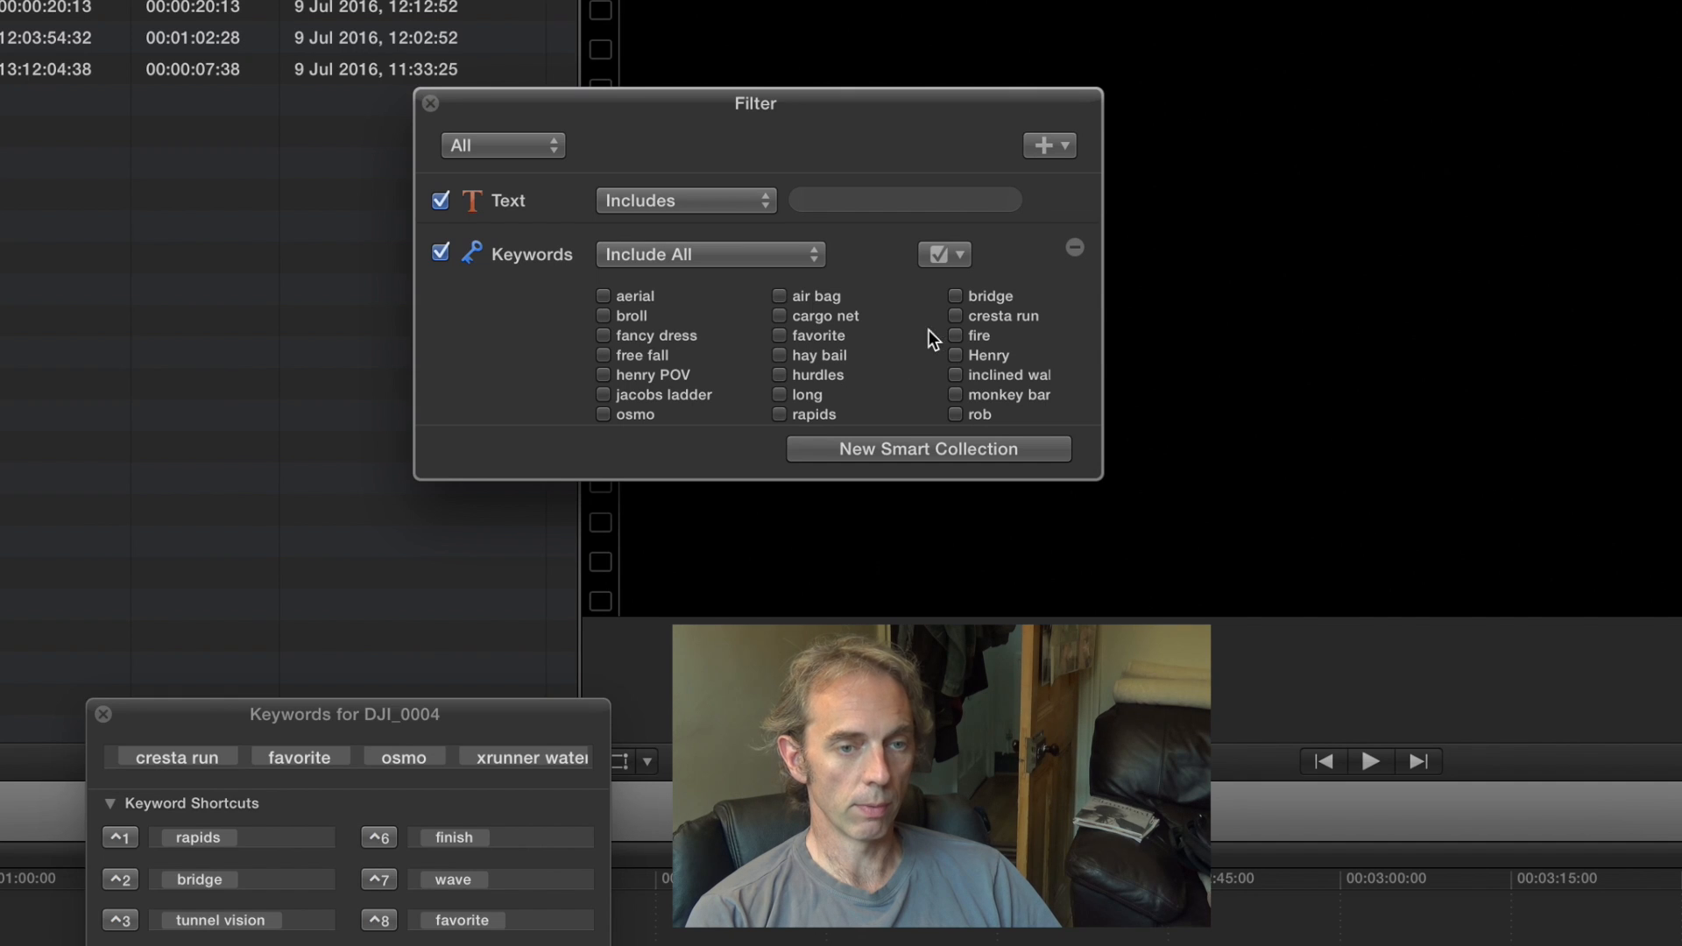
{"action": "left_click", "coordinate": [785, 338]}
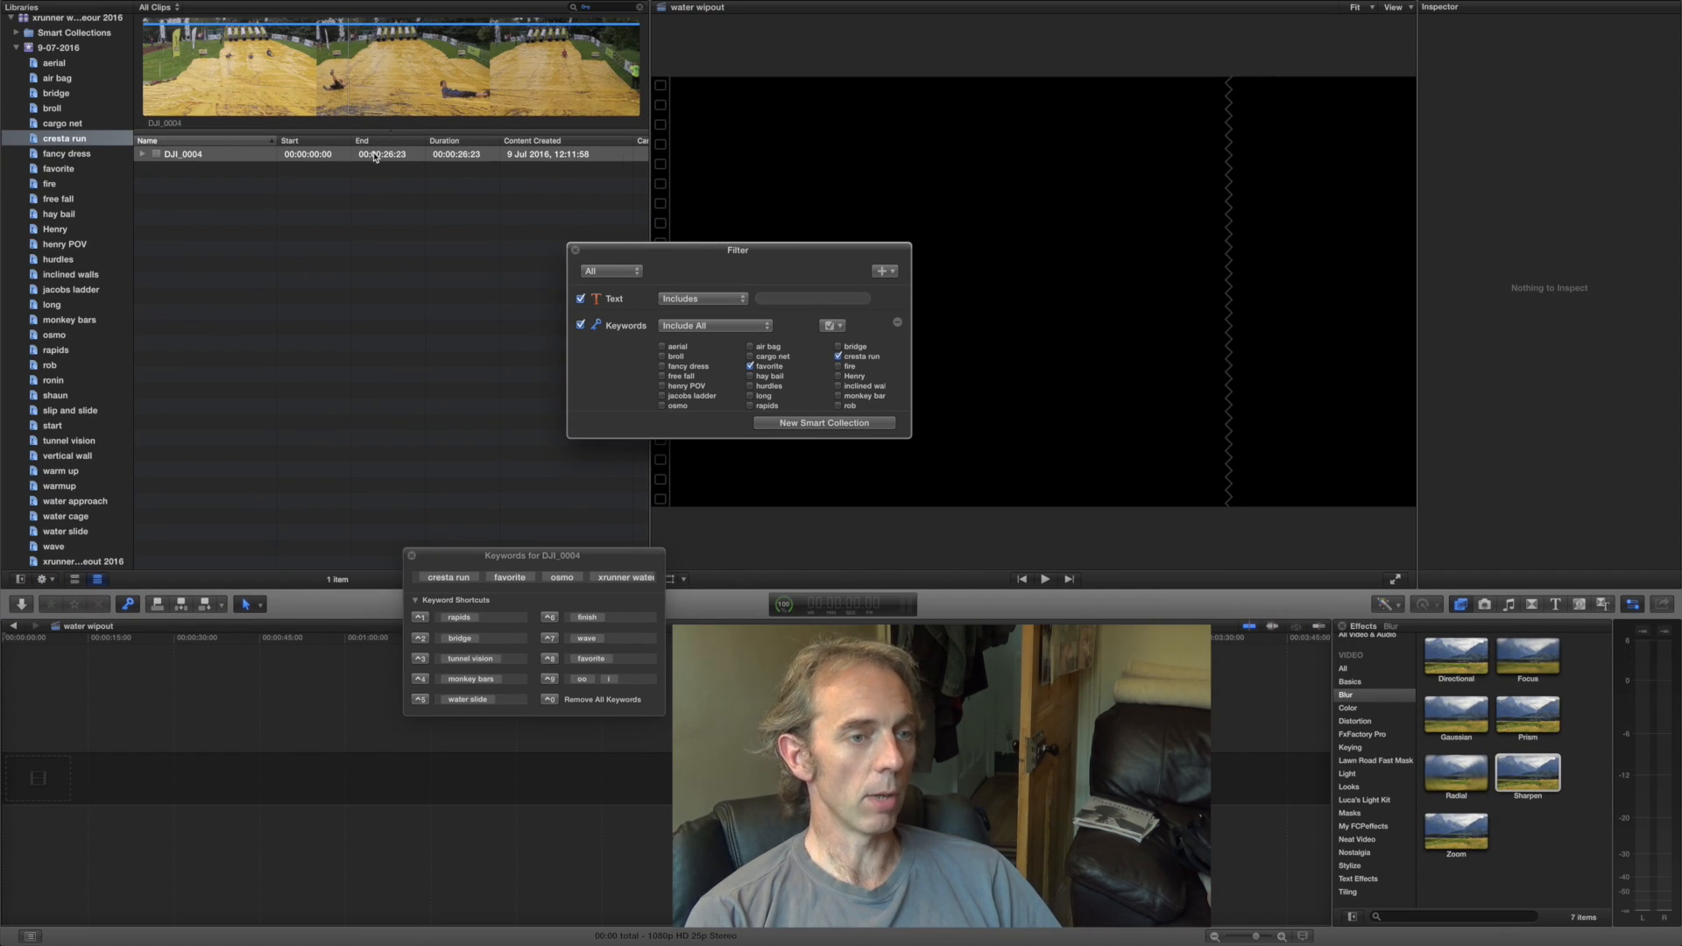
{"action": "left_click", "coordinate": [375, 156]}
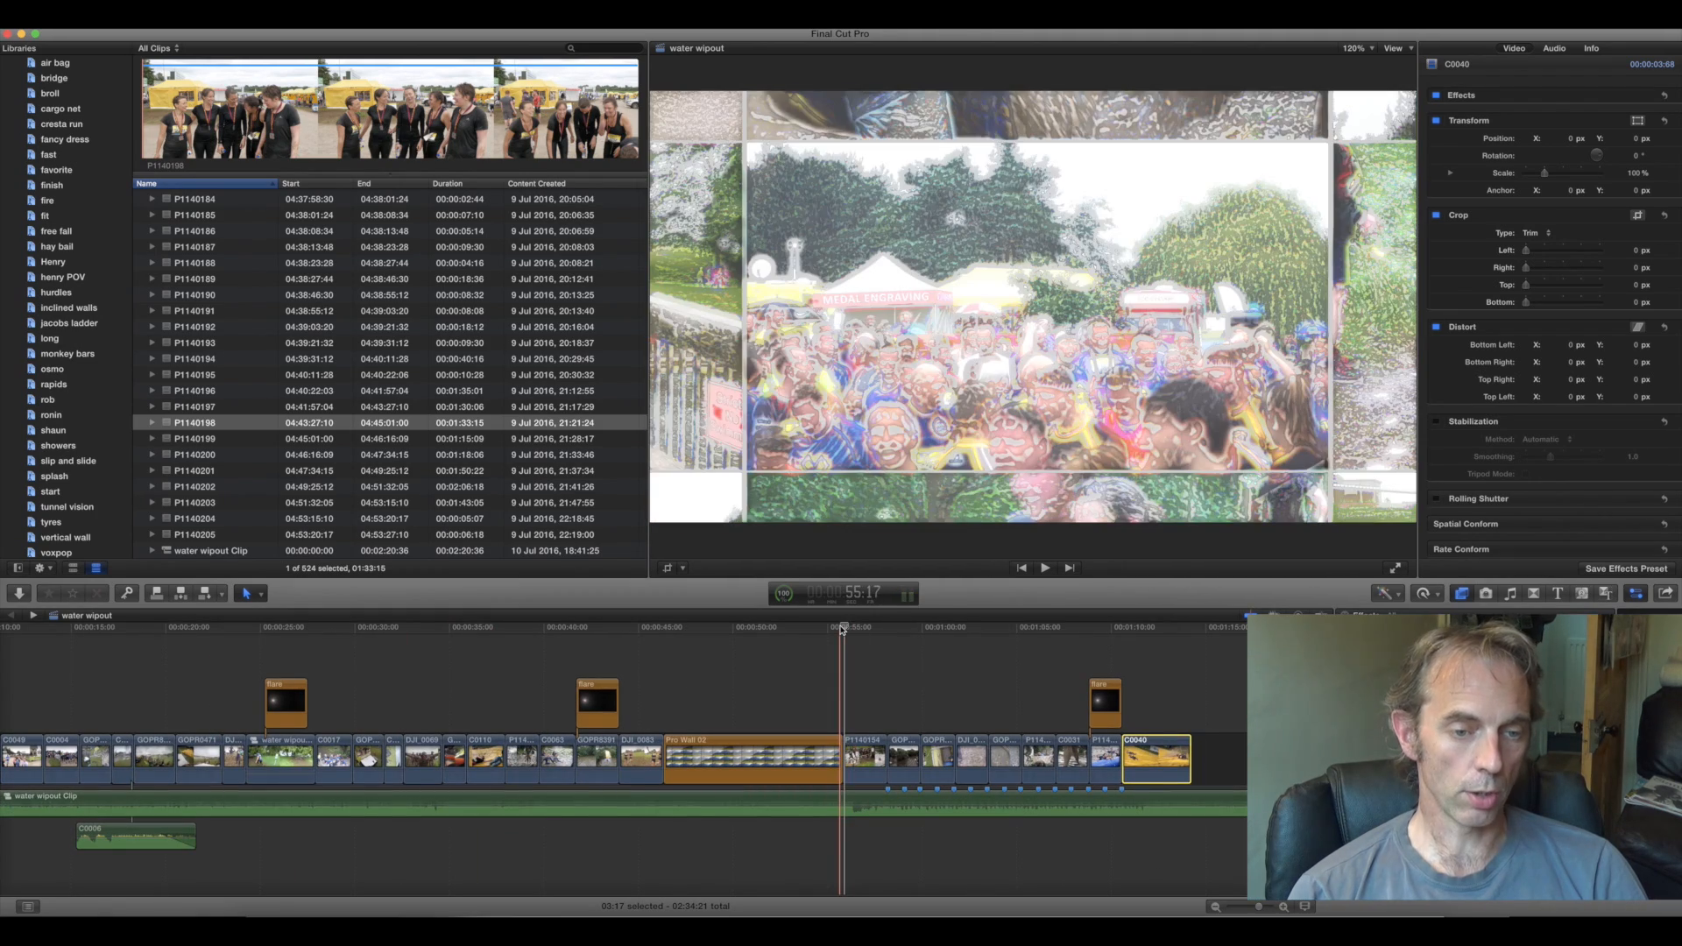
- Play back the water wipout timeline from the end of the photo wall section through the yellow slide clip C0040
{"action": "left_click", "coordinate": [1045, 568]}
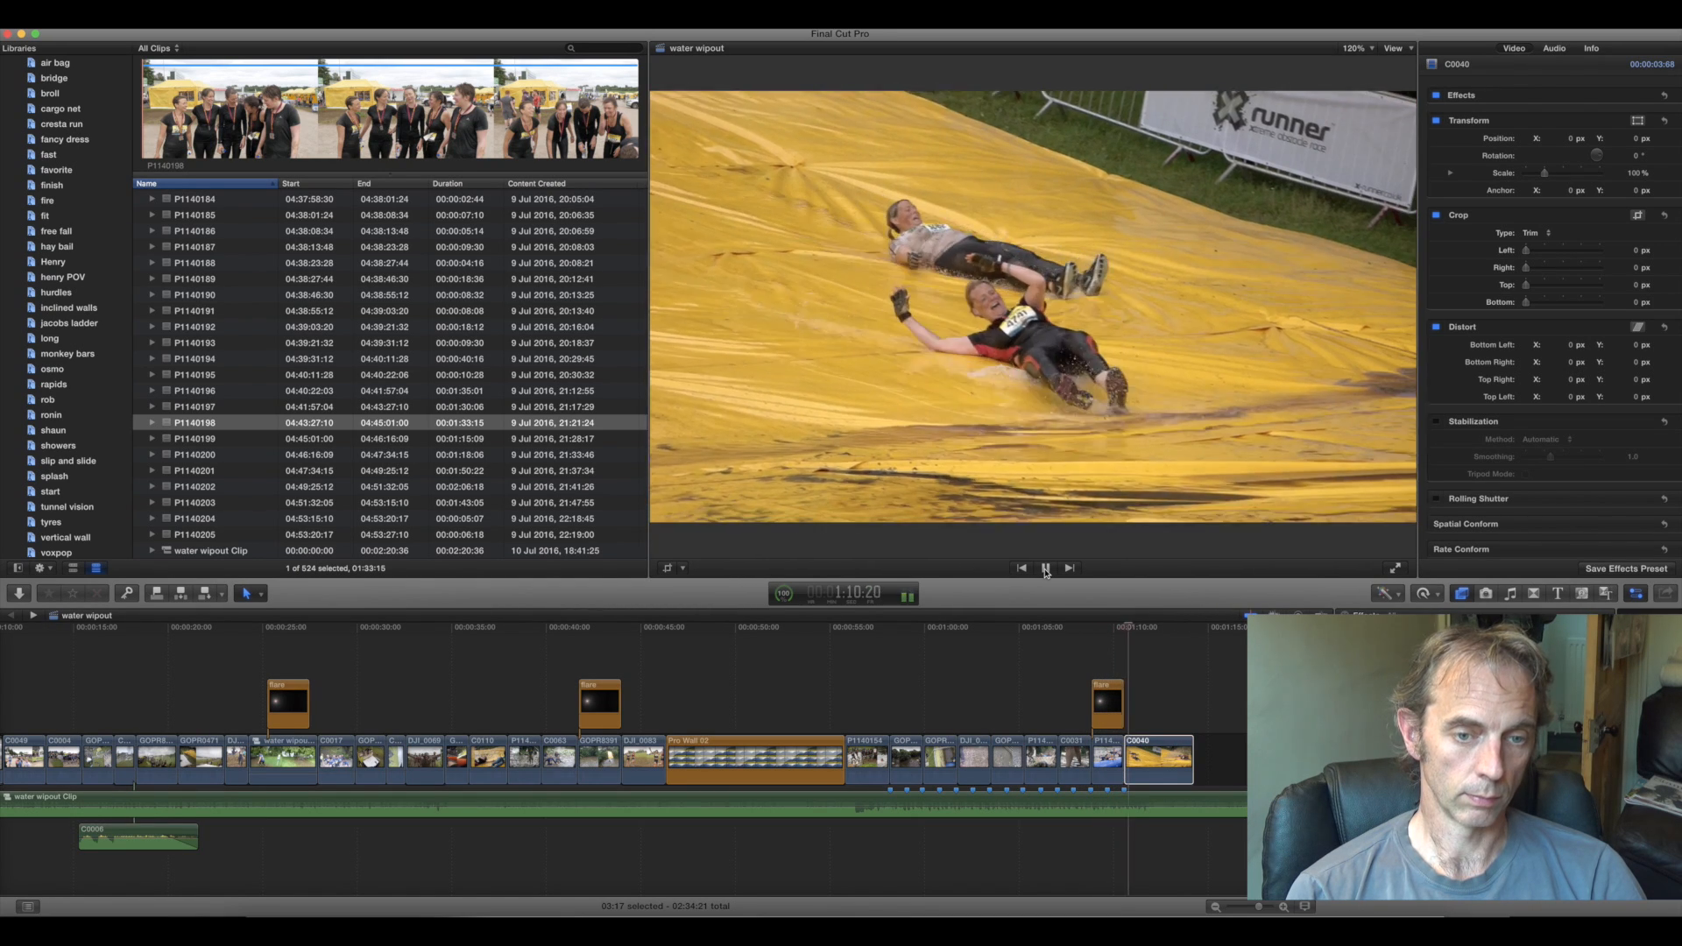
{"action": "left_click", "coordinate": [1045, 571]}
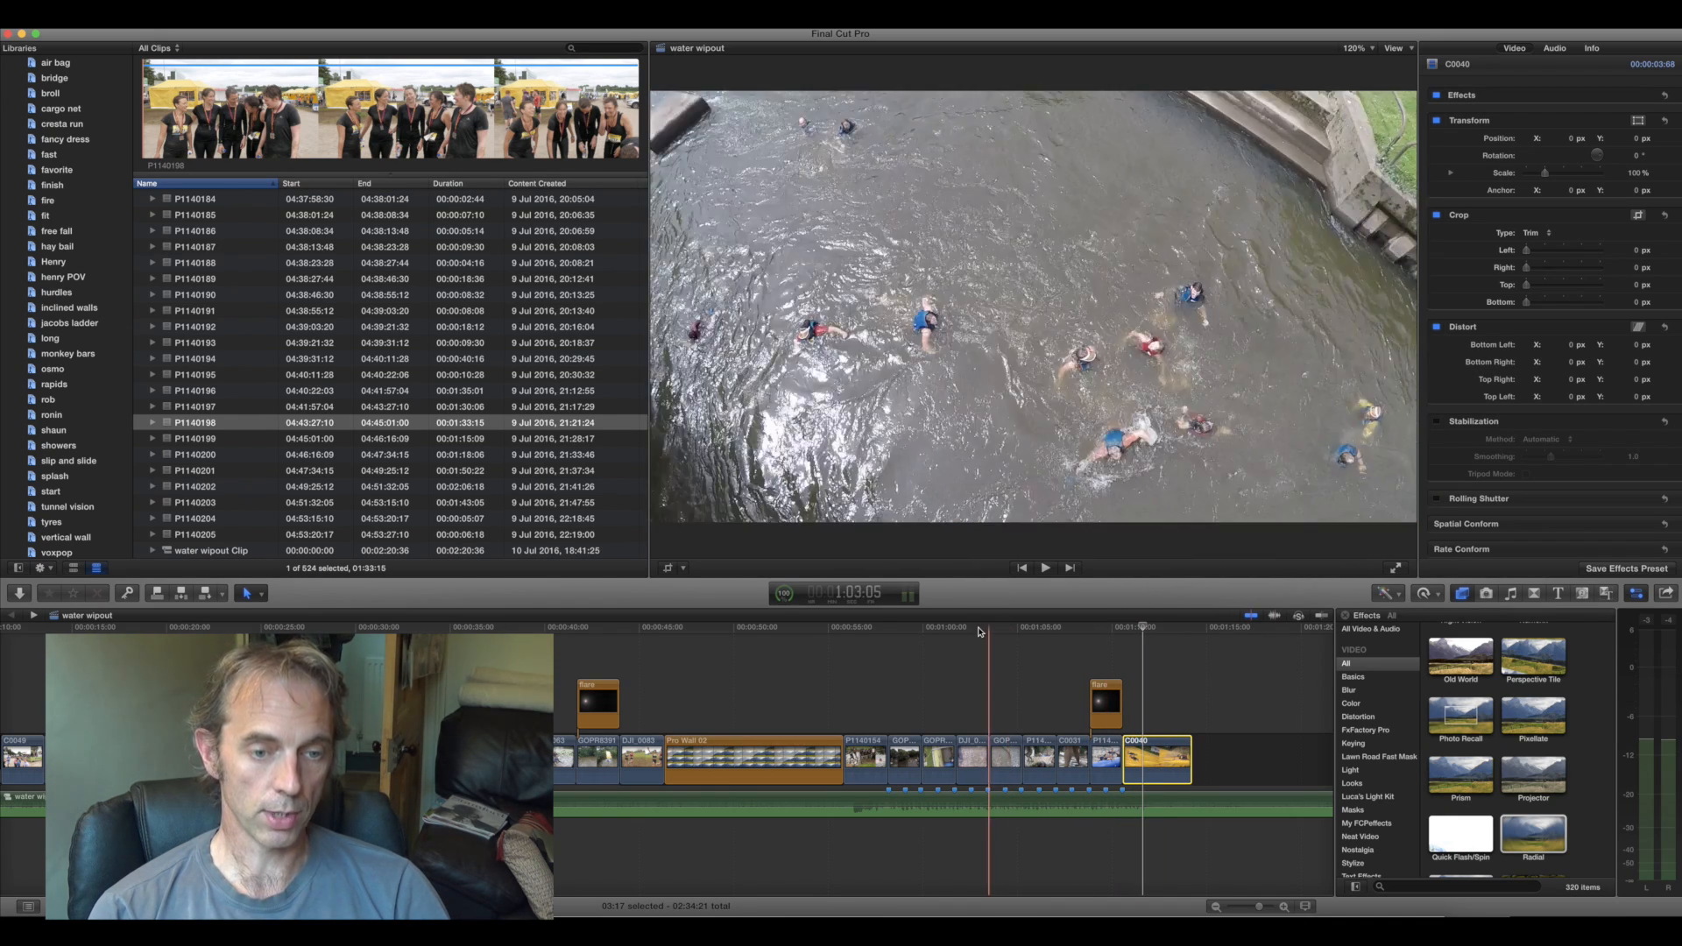
{"action": "left_click", "coordinate": [898, 630]}
{"action": "left_click", "coordinate": [1042, 571]}
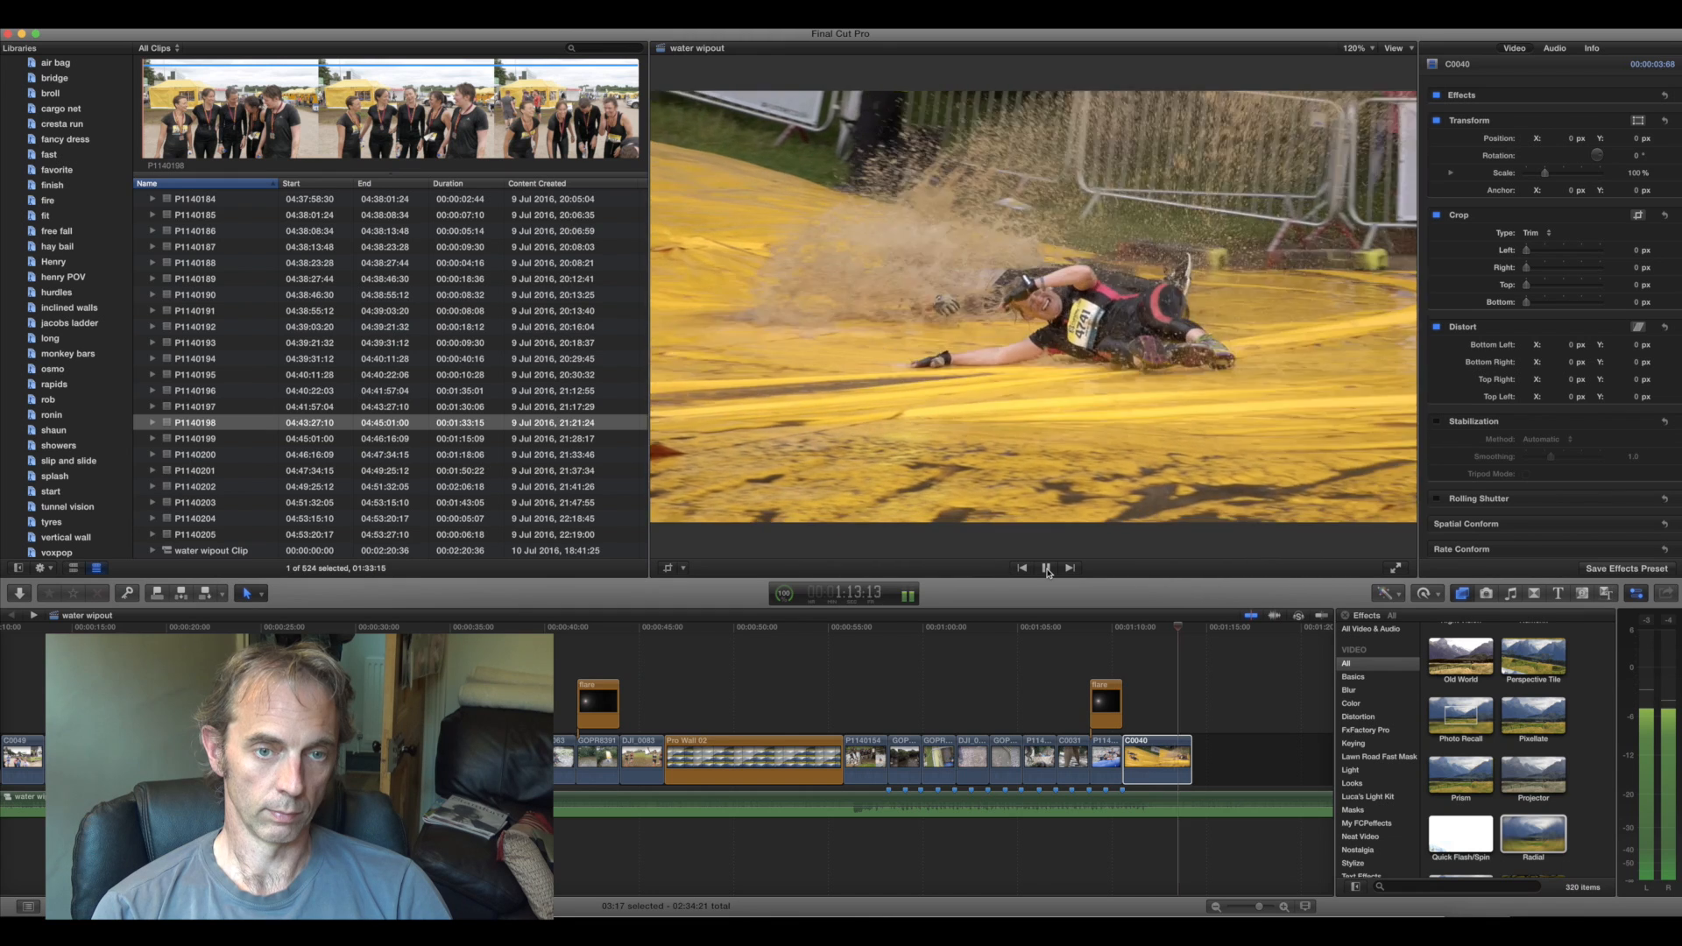
{"action": "left_click", "coordinate": [1047, 567]}
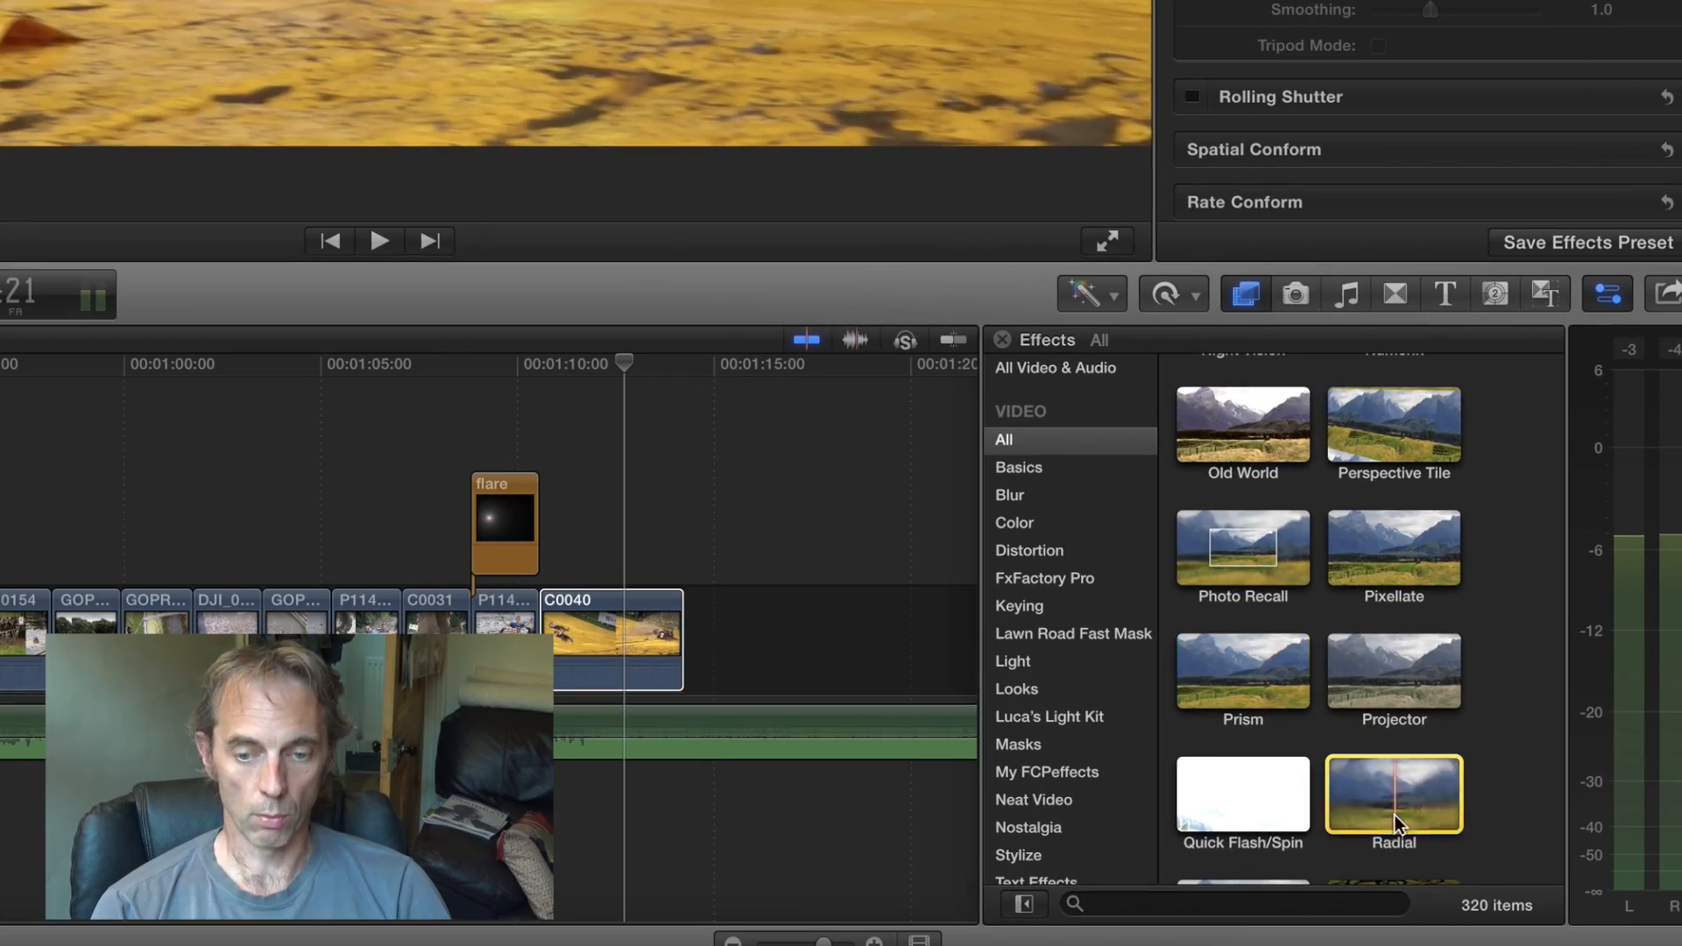
- Apply the Radial blur effect to clip C0040 and add an Amount keyframe at the clip's start
{"action": "left_click_drag", "start_coordinate": [1399, 815], "coordinate": [638, 652]}
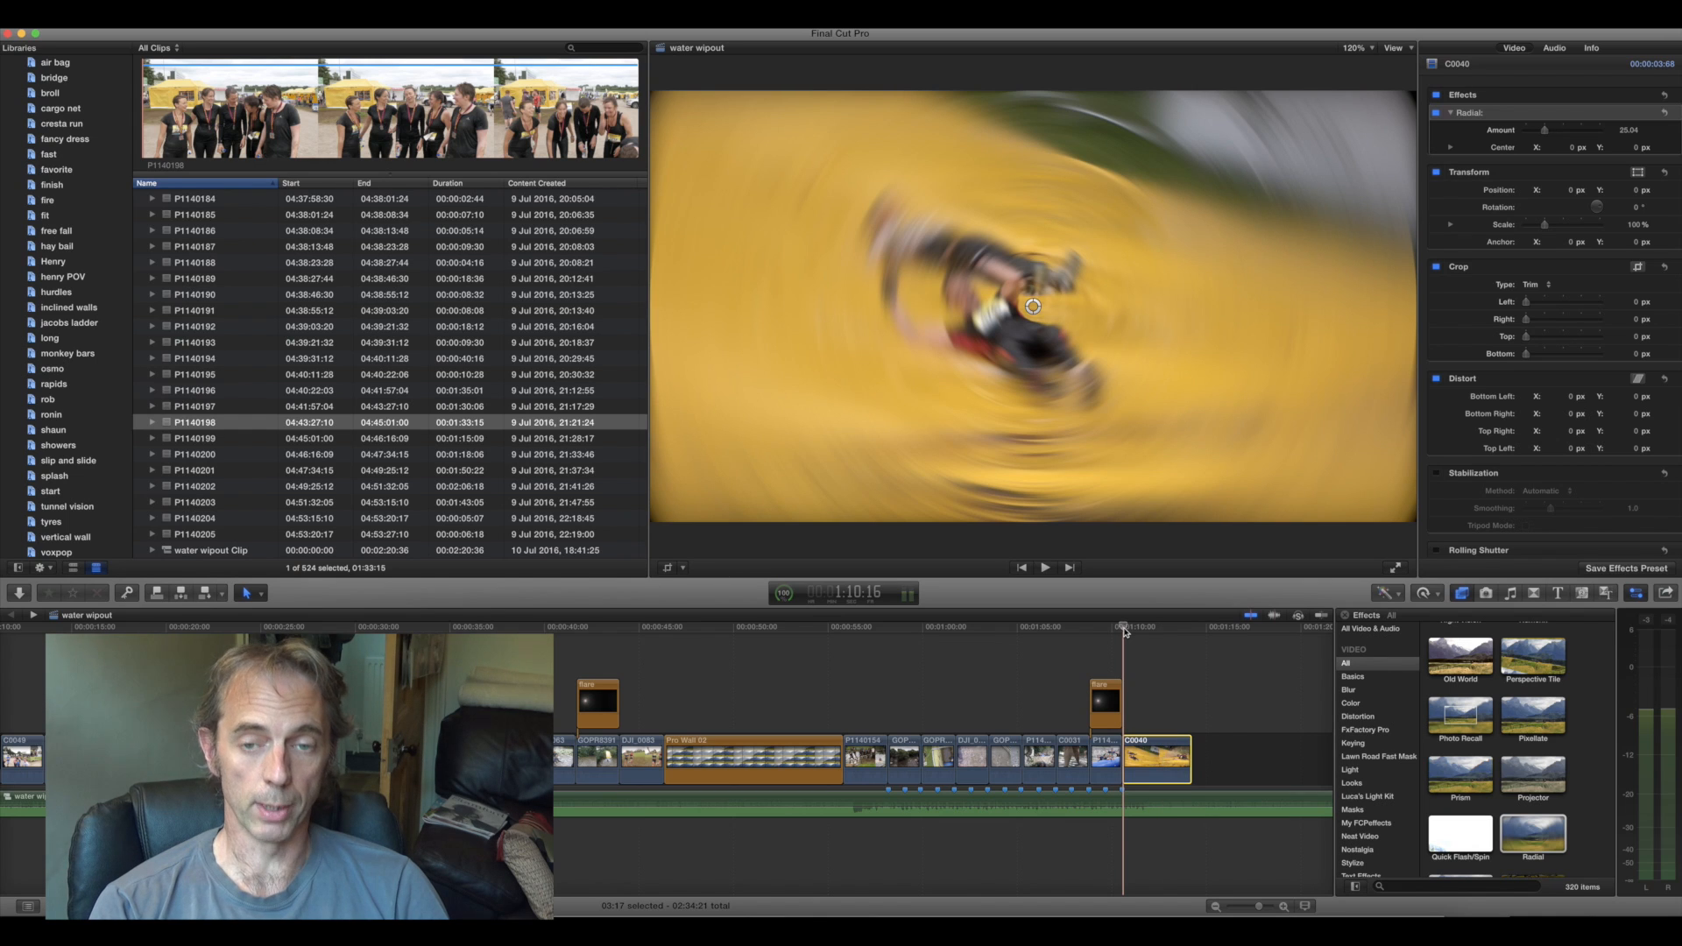
{"action": "left_click", "coordinate": [1630, 131]}
{"action": "mouse_move", "coordinate": [1661, 129]}
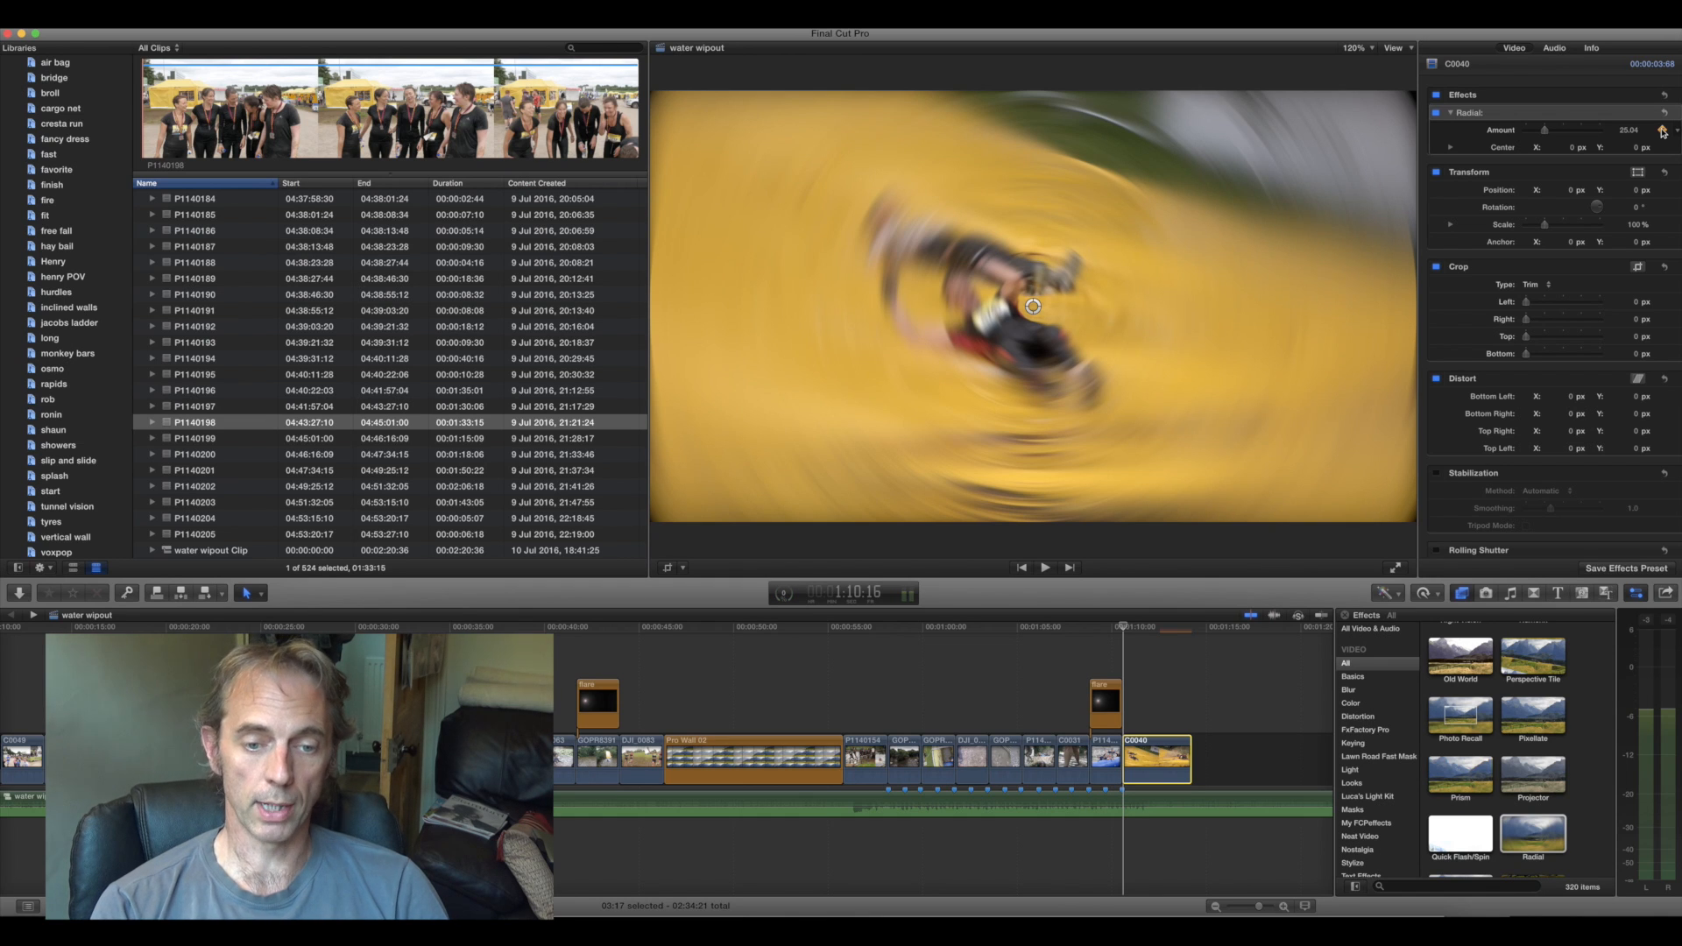
- Set the Radial blur Amount to 0 at 1:11:21 in clip C0040 and play back the sequence
{"action": "left_click", "coordinate": [1126, 627]}
{"action": "left_click_drag", "start_coordinate": [1126, 628], "coordinate": [1148, 629]}
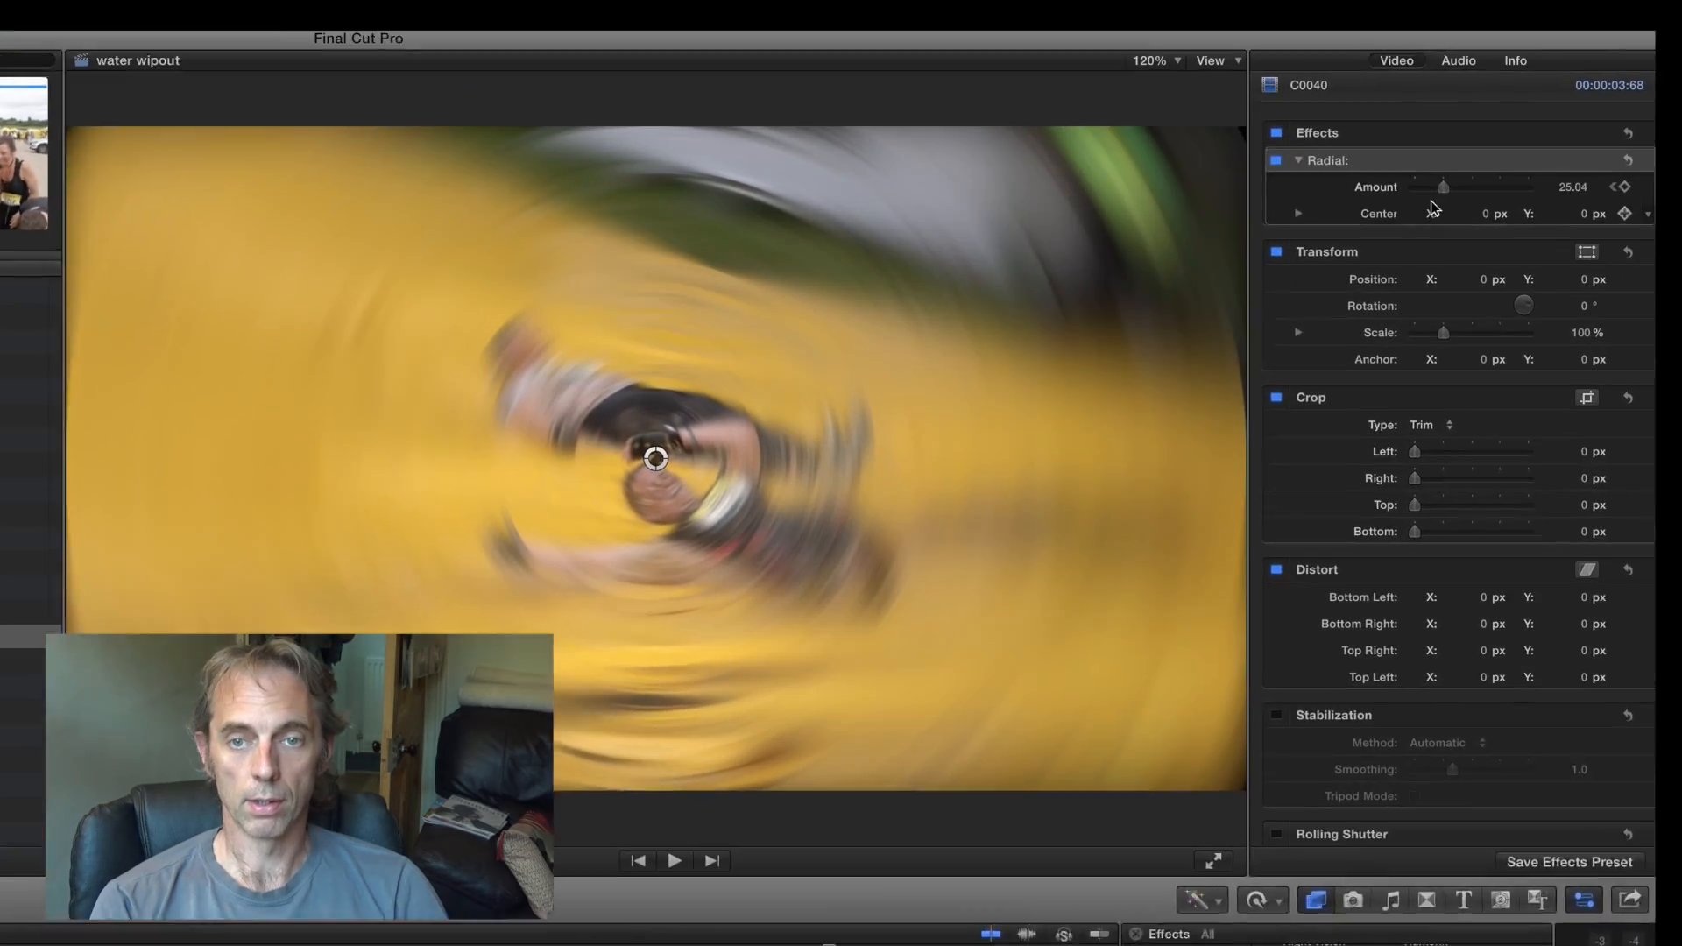
{"action": "left_click_drag", "start_coordinate": [1544, 129], "coordinate": [1479, 133]}
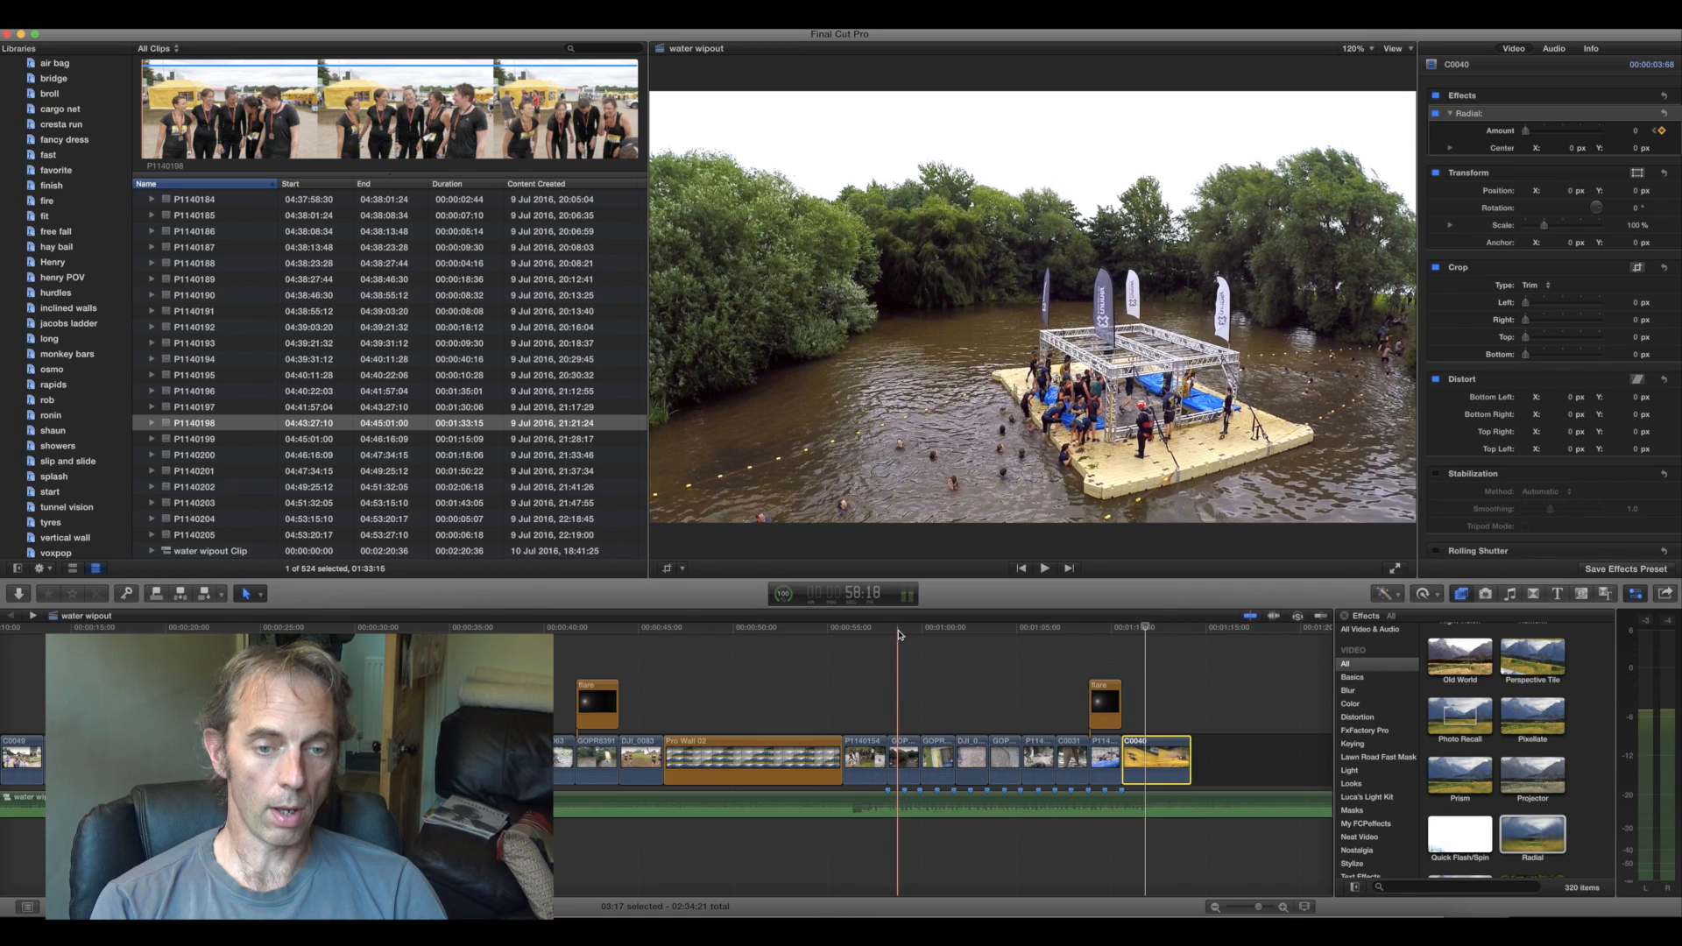
{"action": "left_click", "coordinate": [1046, 573]}
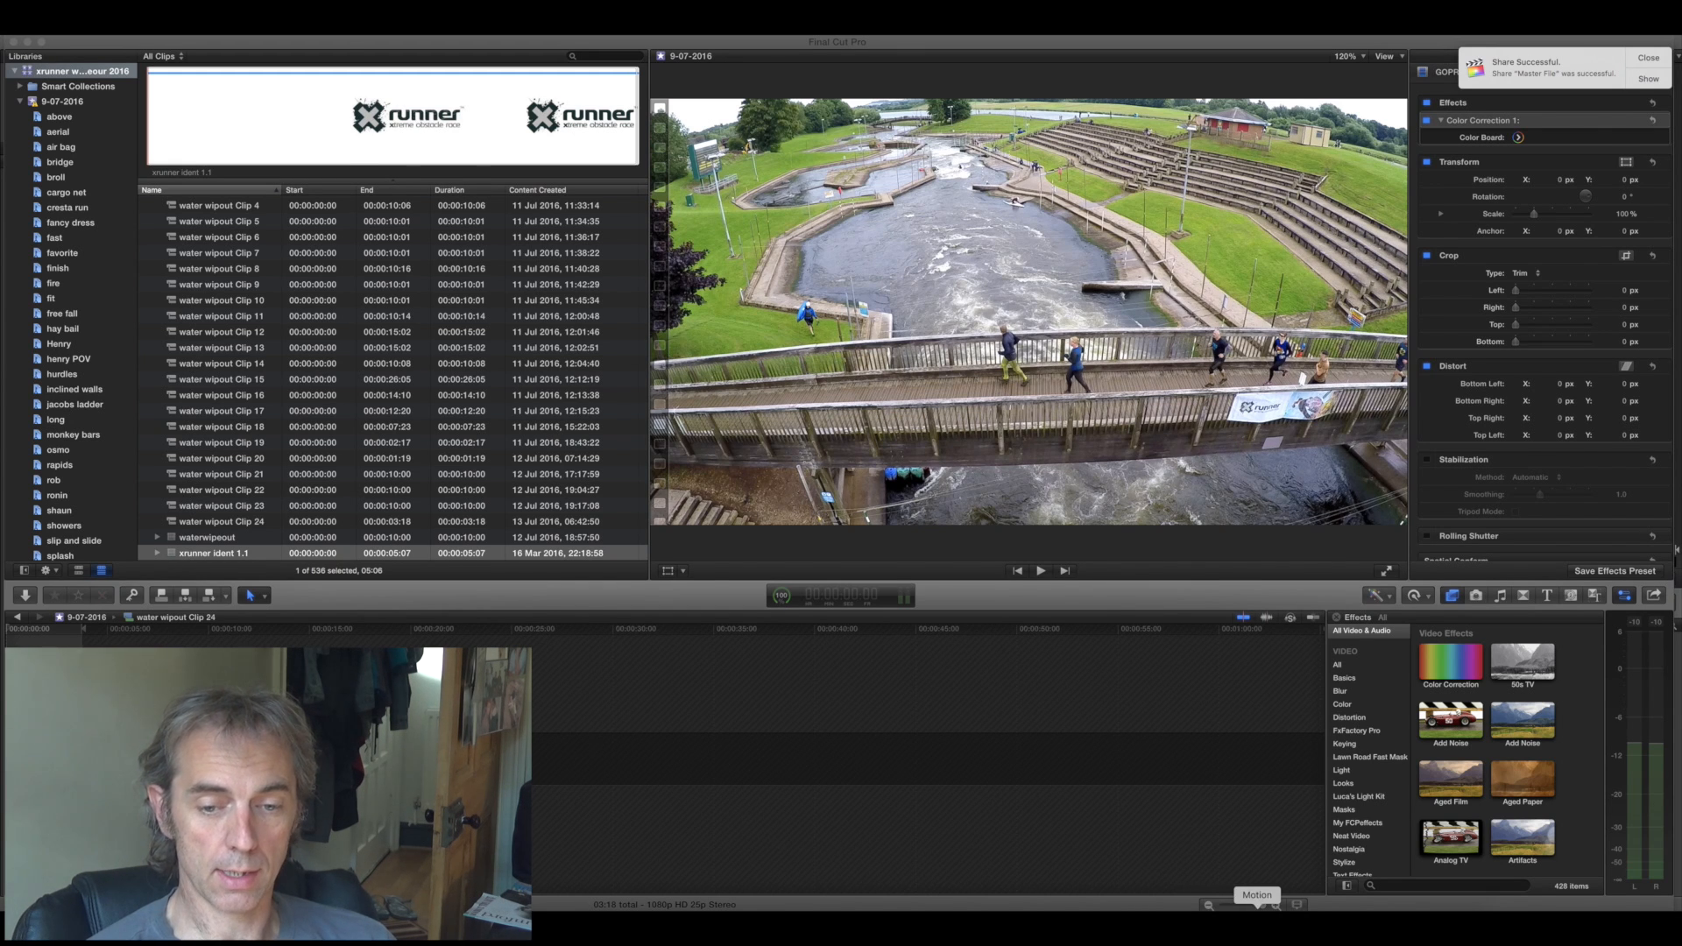
- Switch to Motion and create a blank Motion project with the Broadcast HD 1080 preset, 25 fps and a 10-second duration
{"action": "left_click", "coordinate": [1257, 907]}
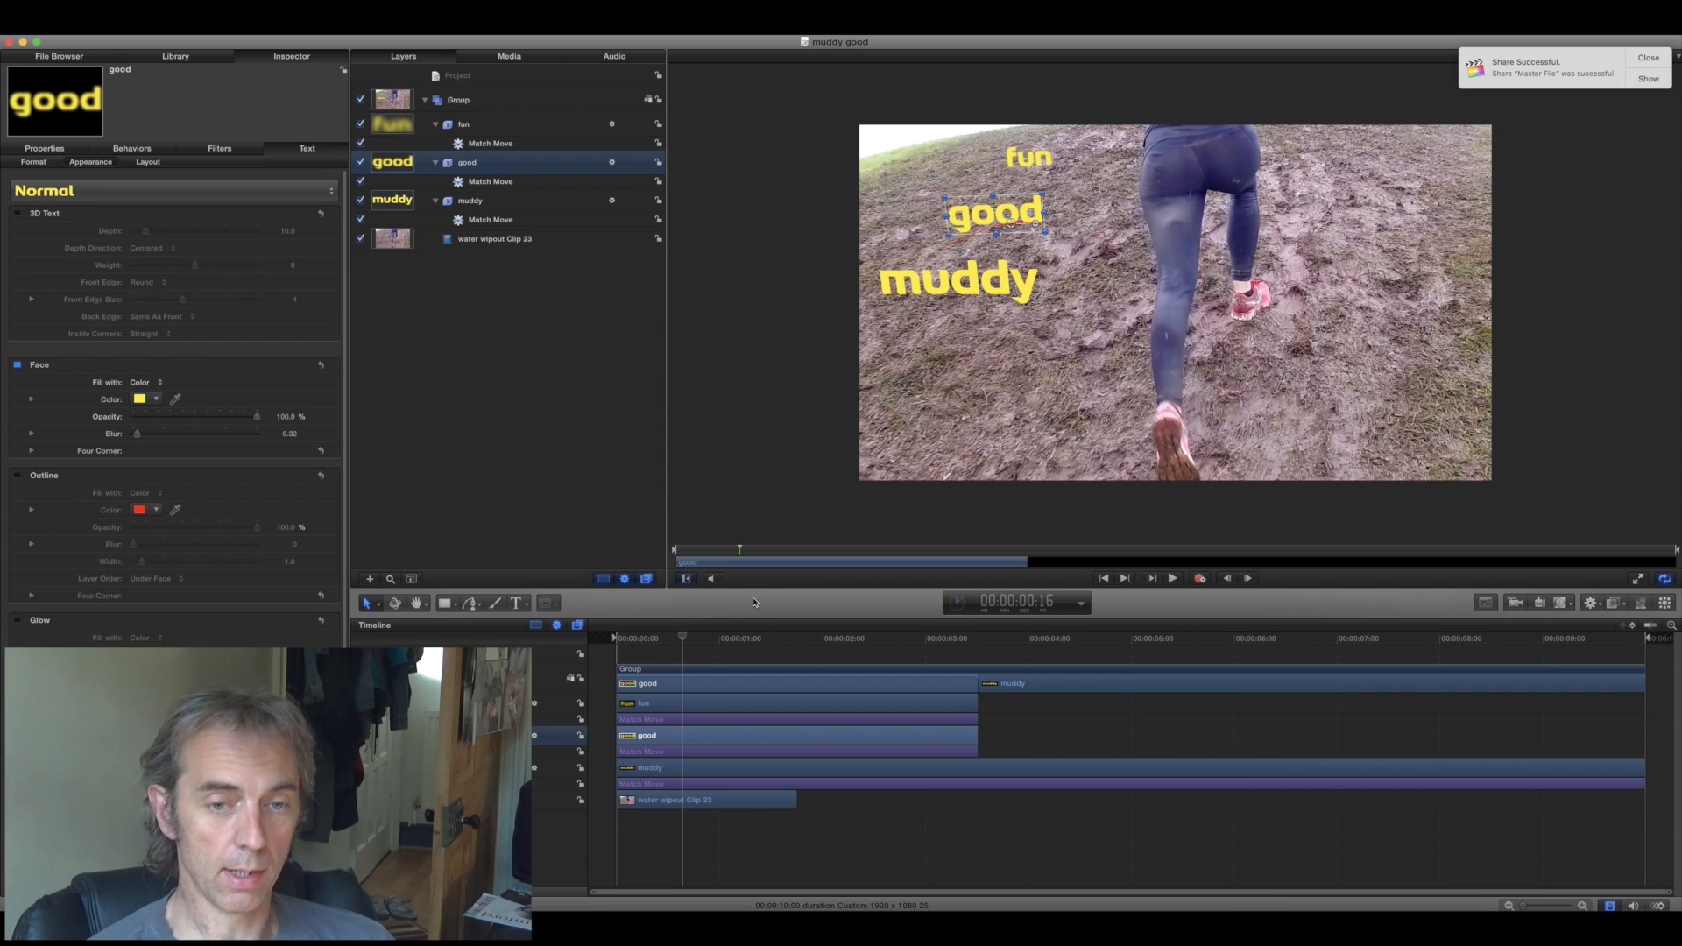
{"action": "left_click", "coordinate": [87, 32]}
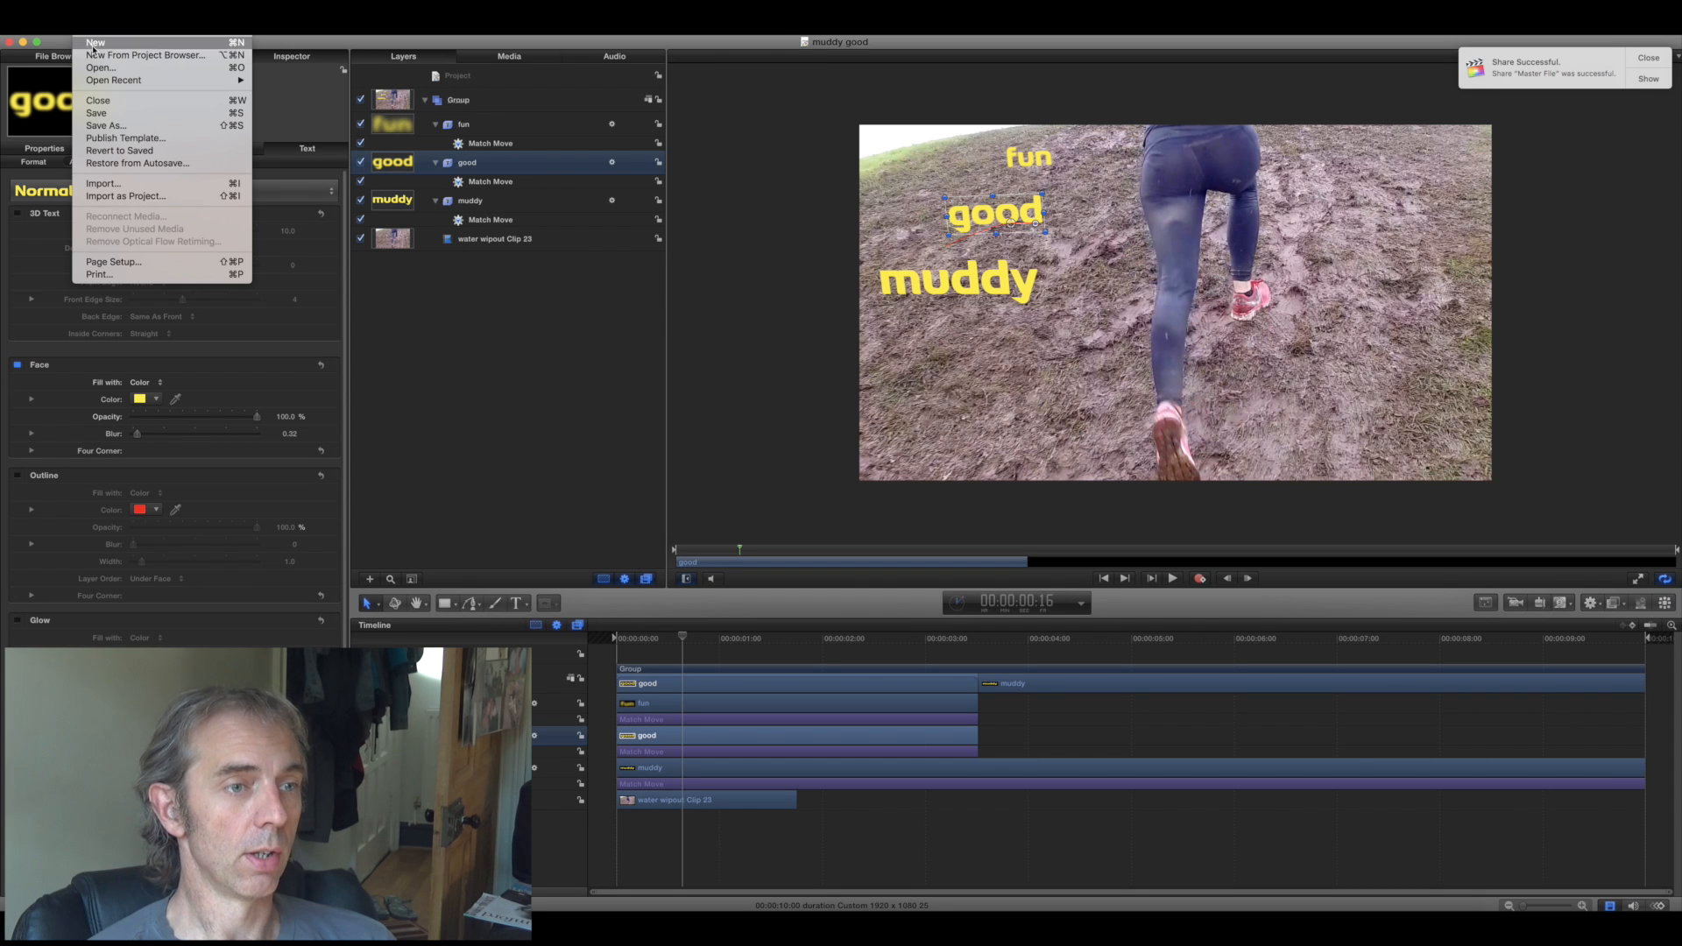
{"action": "left_click", "coordinate": [319, 48]}
{"action": "key", "text": "super+n"}
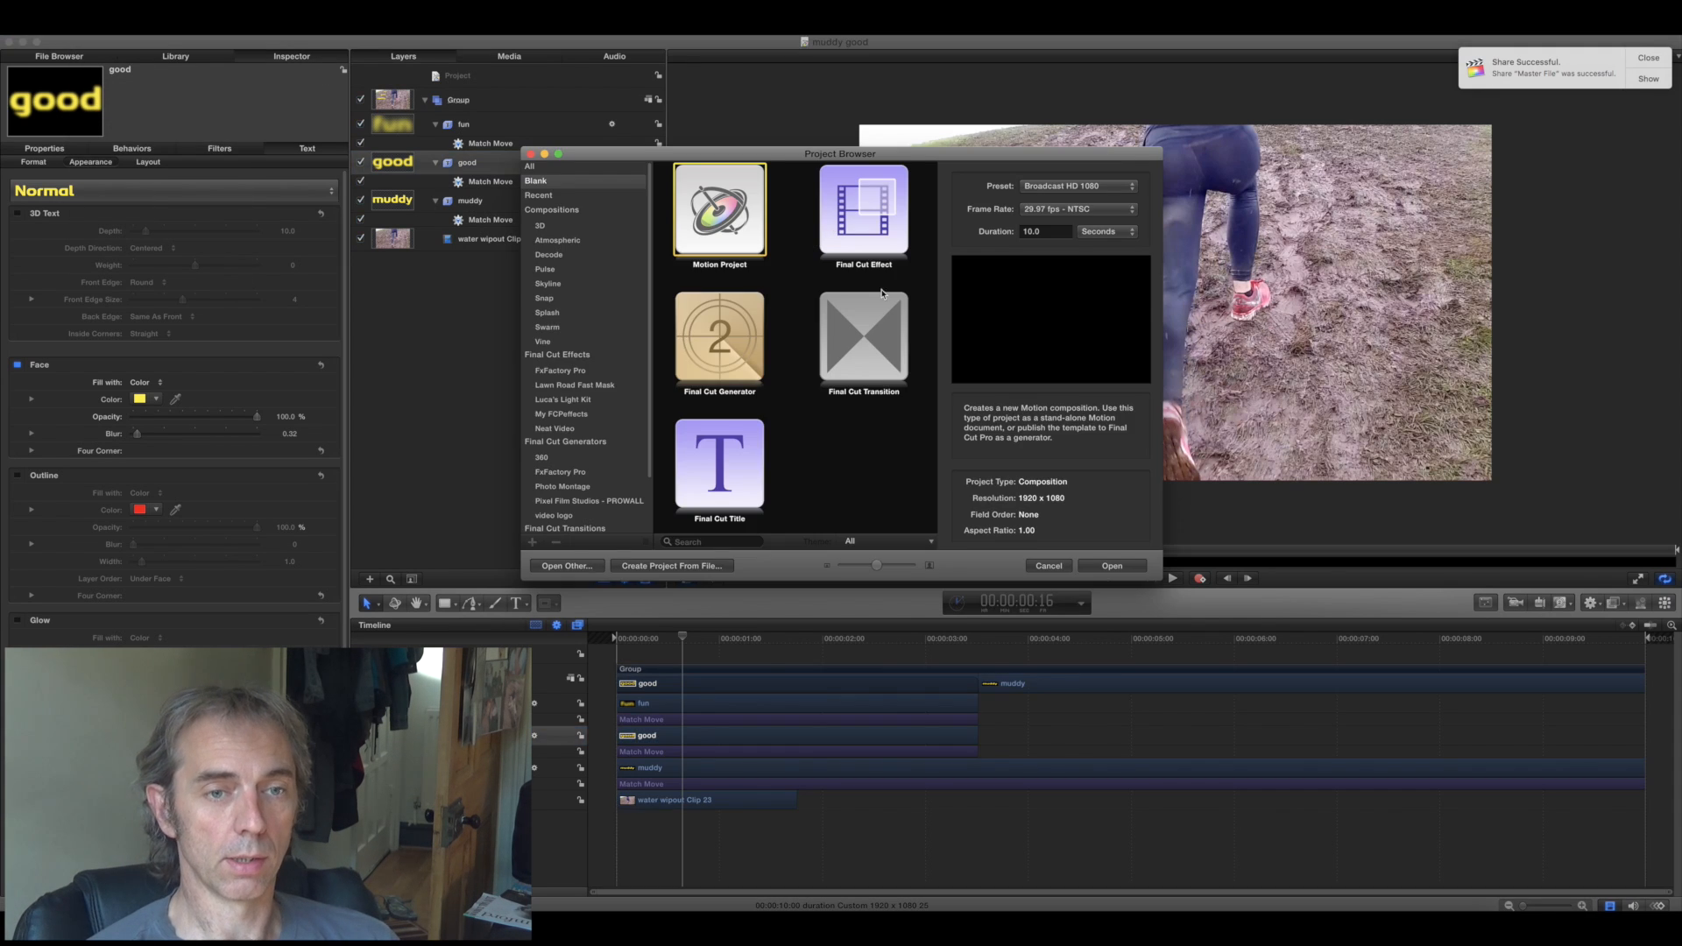
{"action": "left_click", "coordinate": [1078, 208]}
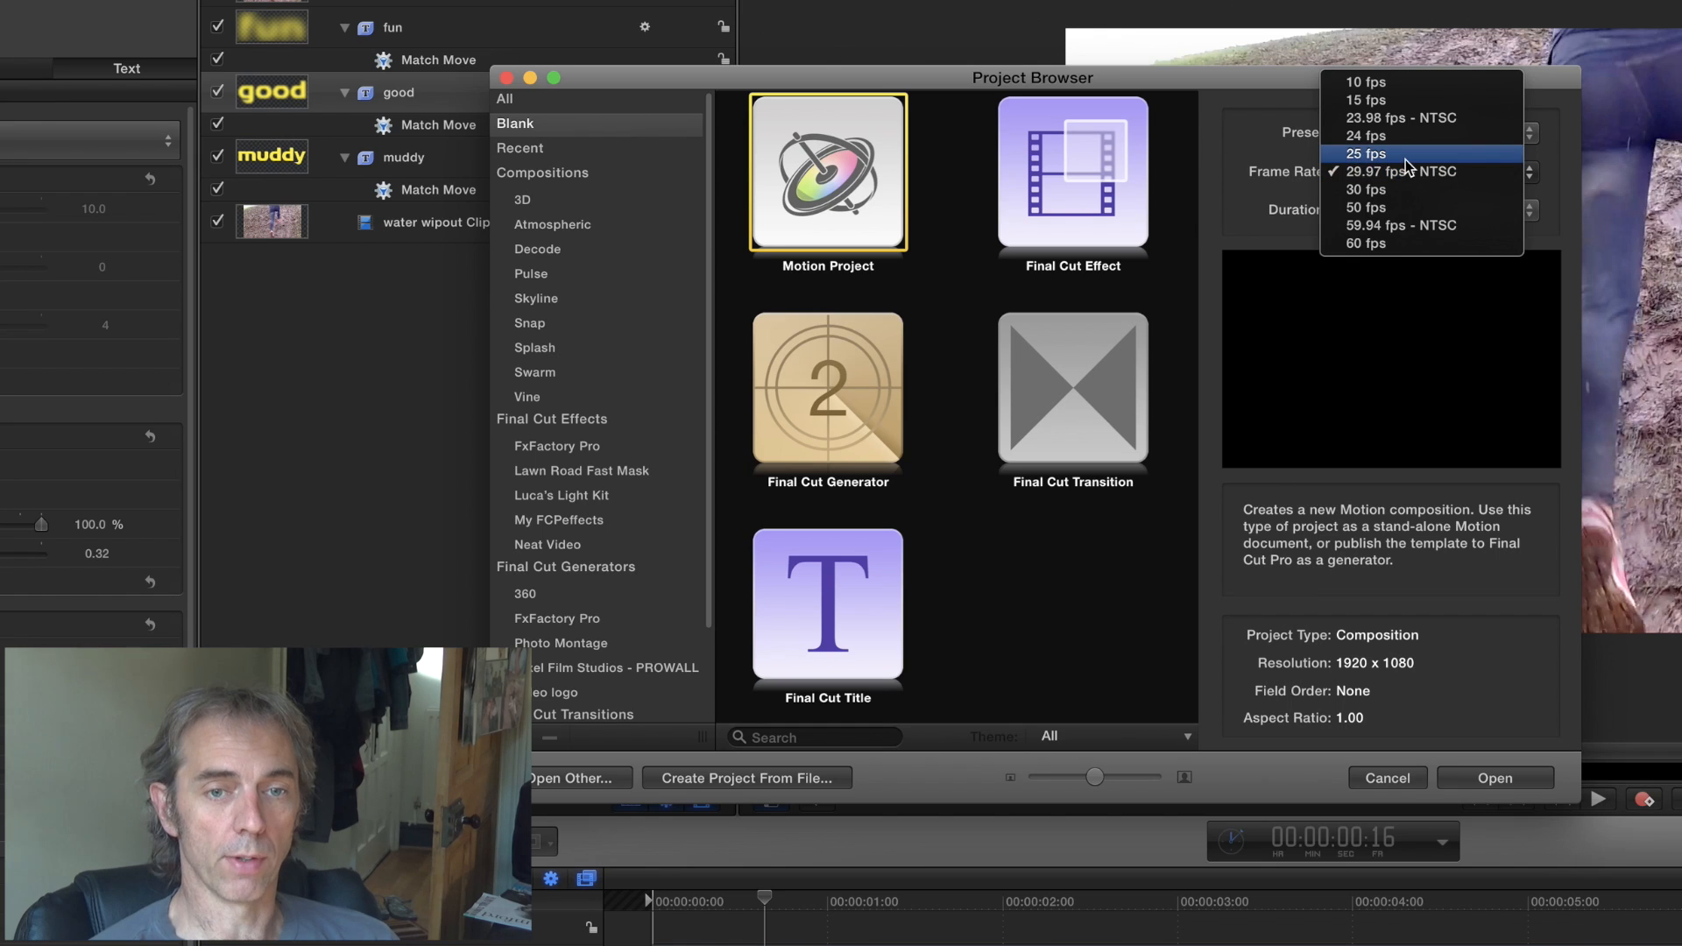
{"action": "left_click", "coordinate": [1366, 154]}
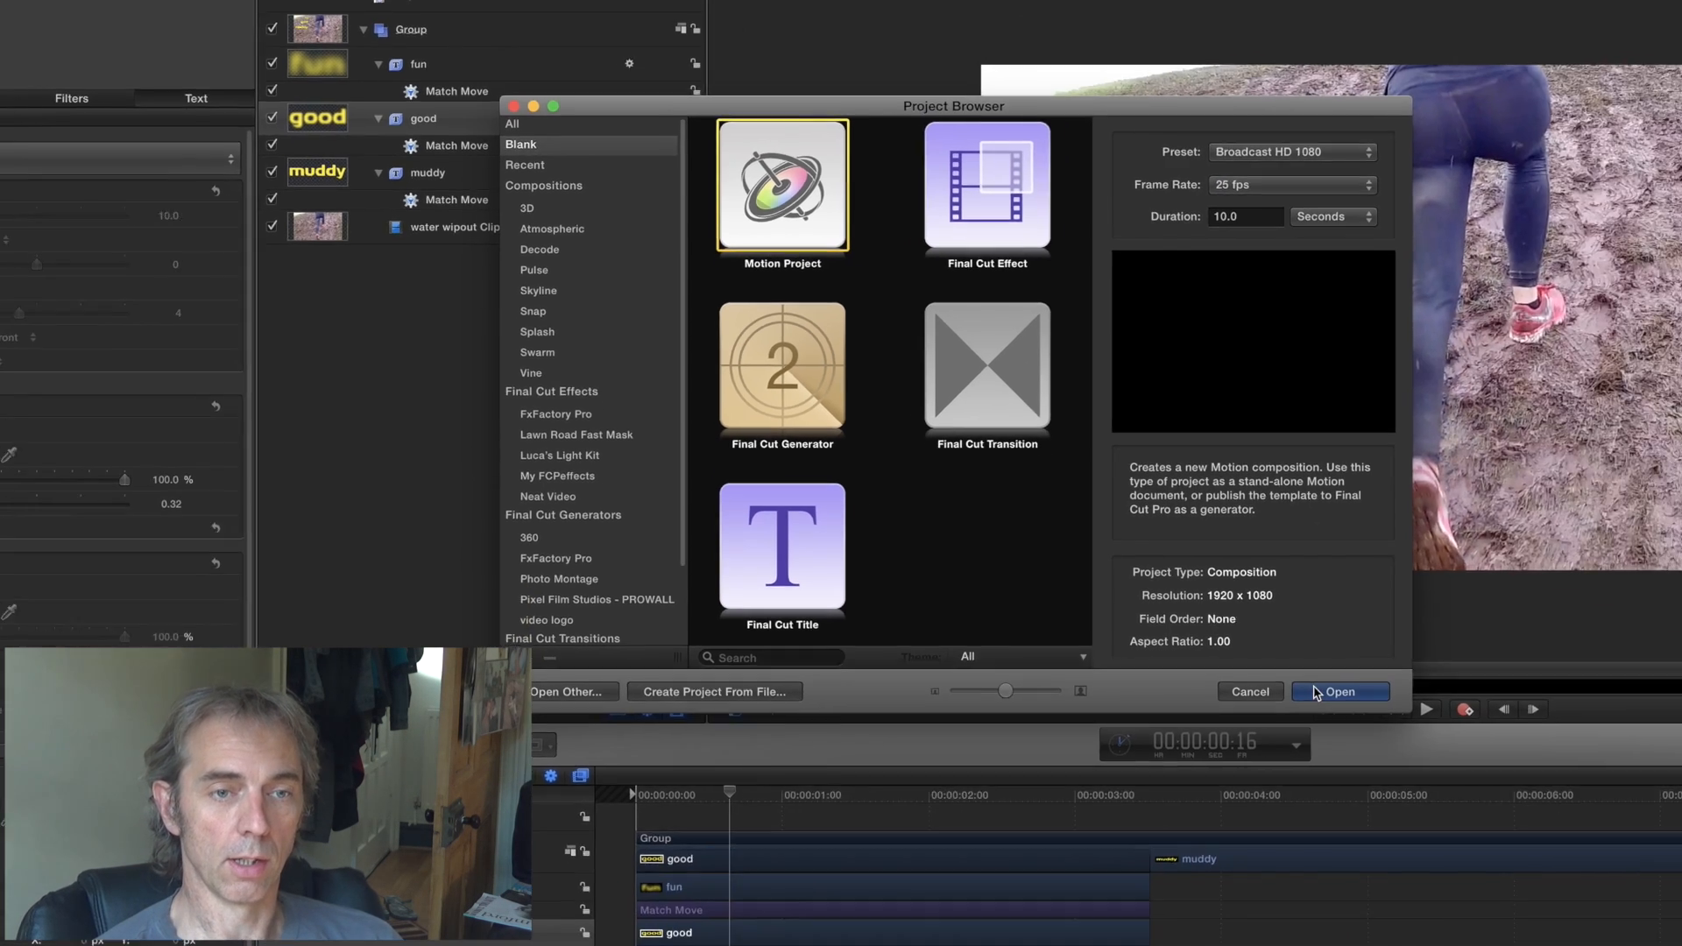
{"action": "left_click", "coordinate": [1464, 779]}
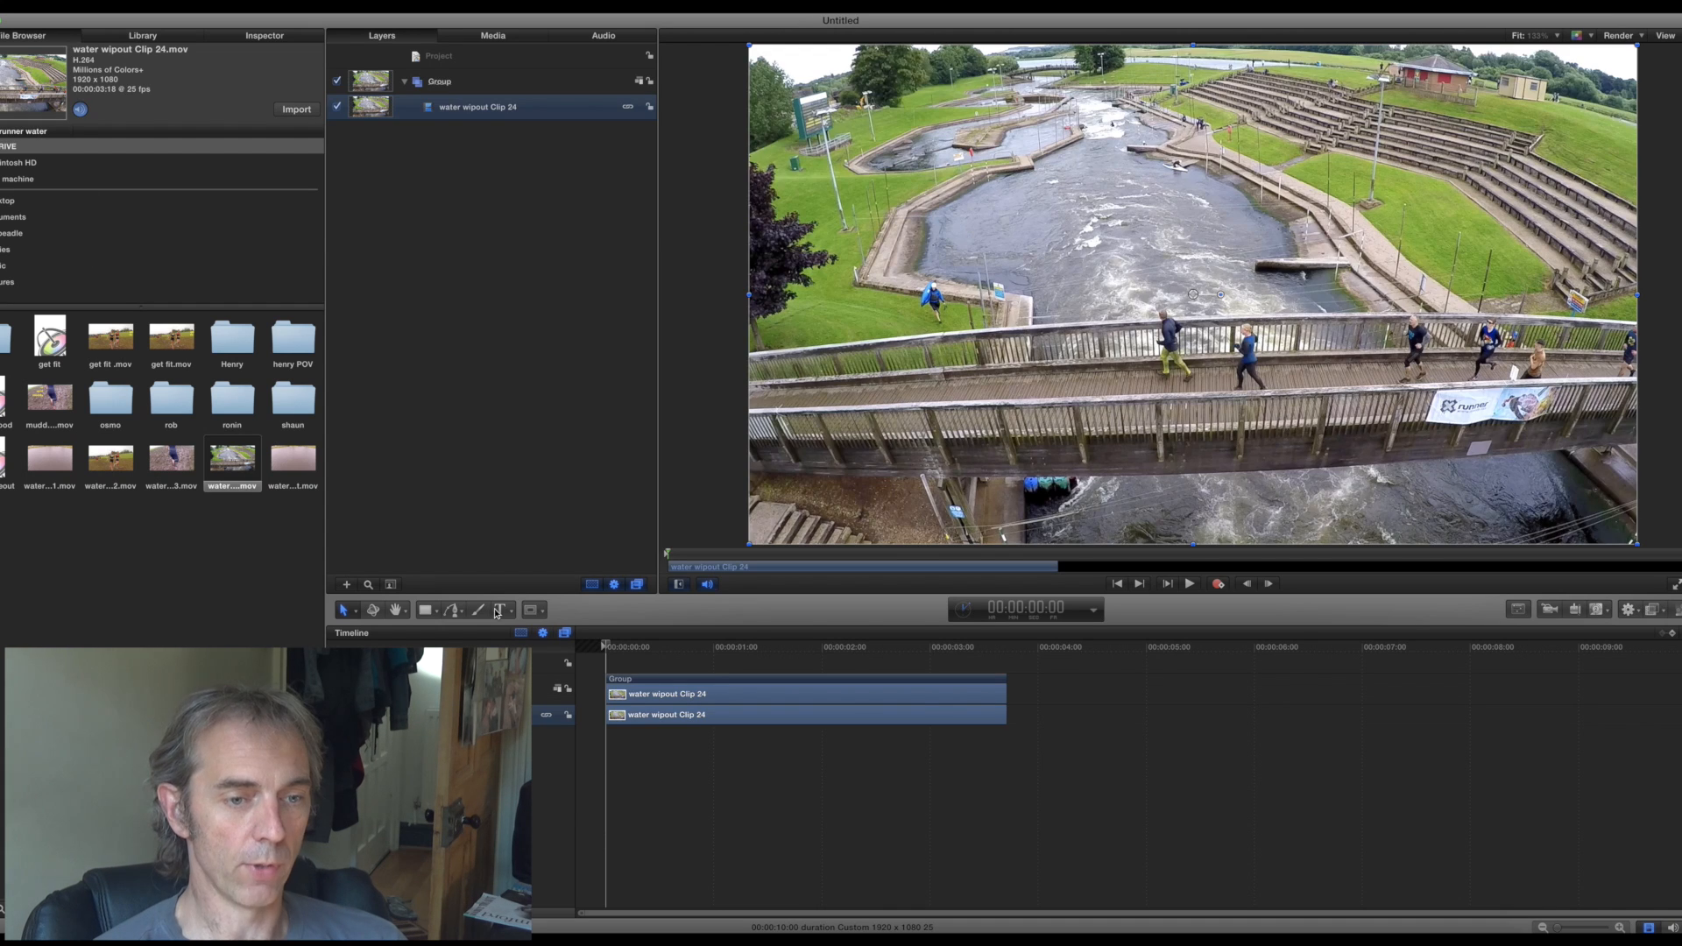
- Add the yellow text 5k above the bridge on water wipout Clip 24, beside the riverbank
{"action": "left_click", "coordinate": [500, 610]}
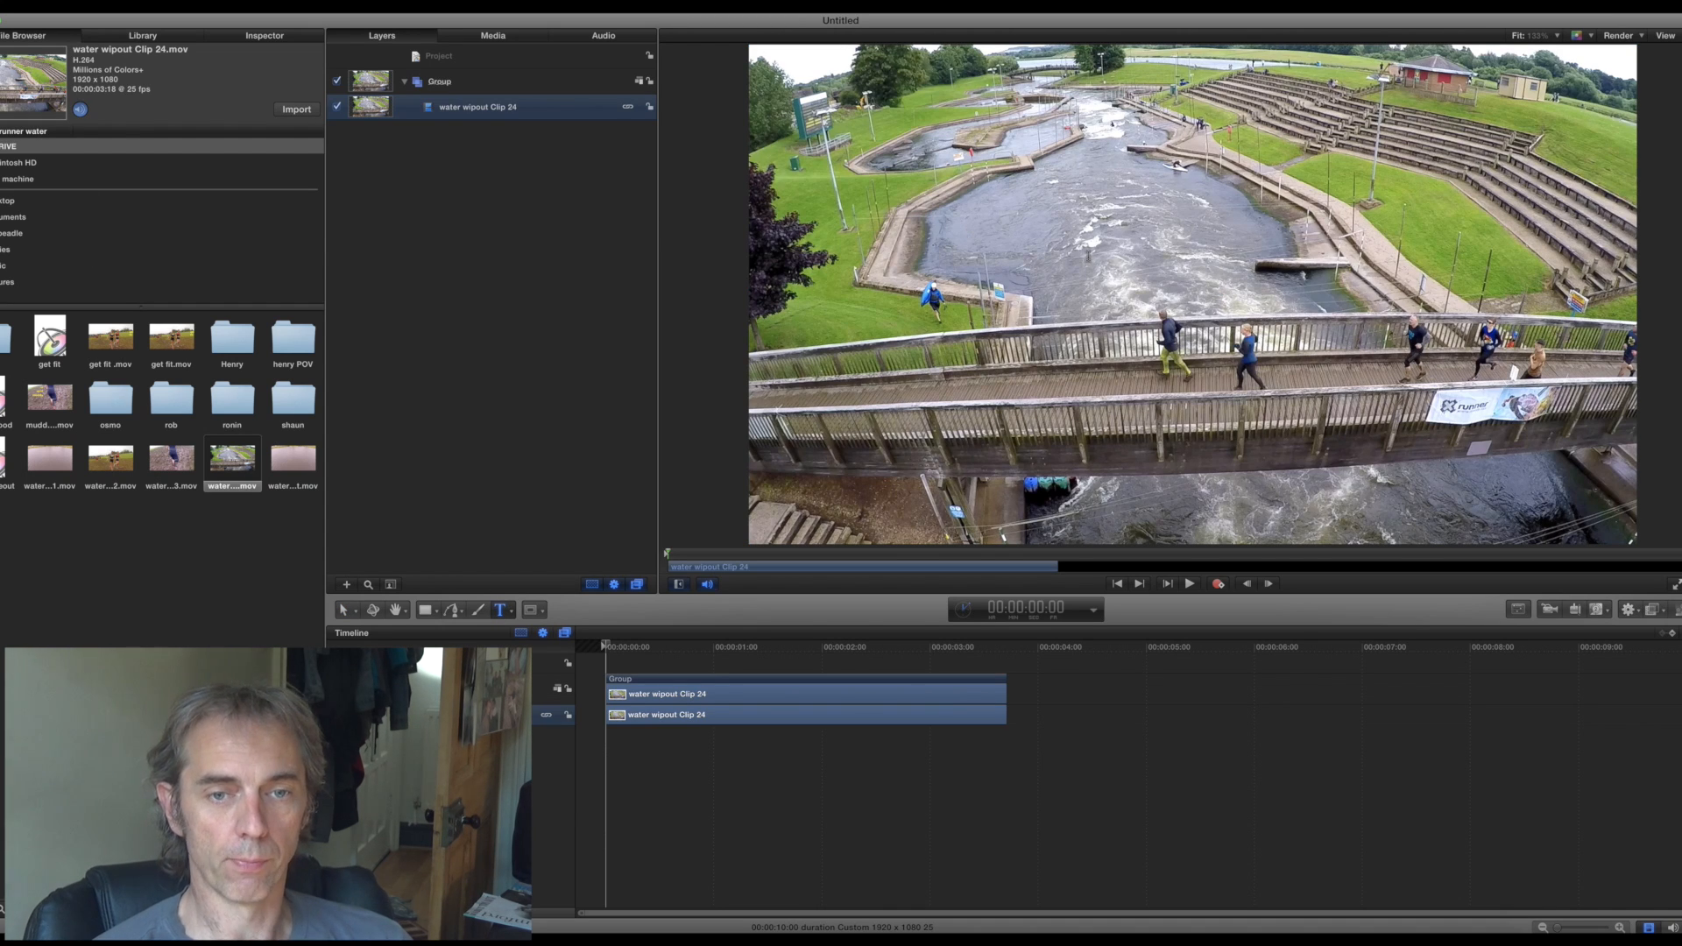
{"action": "left_click", "coordinate": [999, 298]}
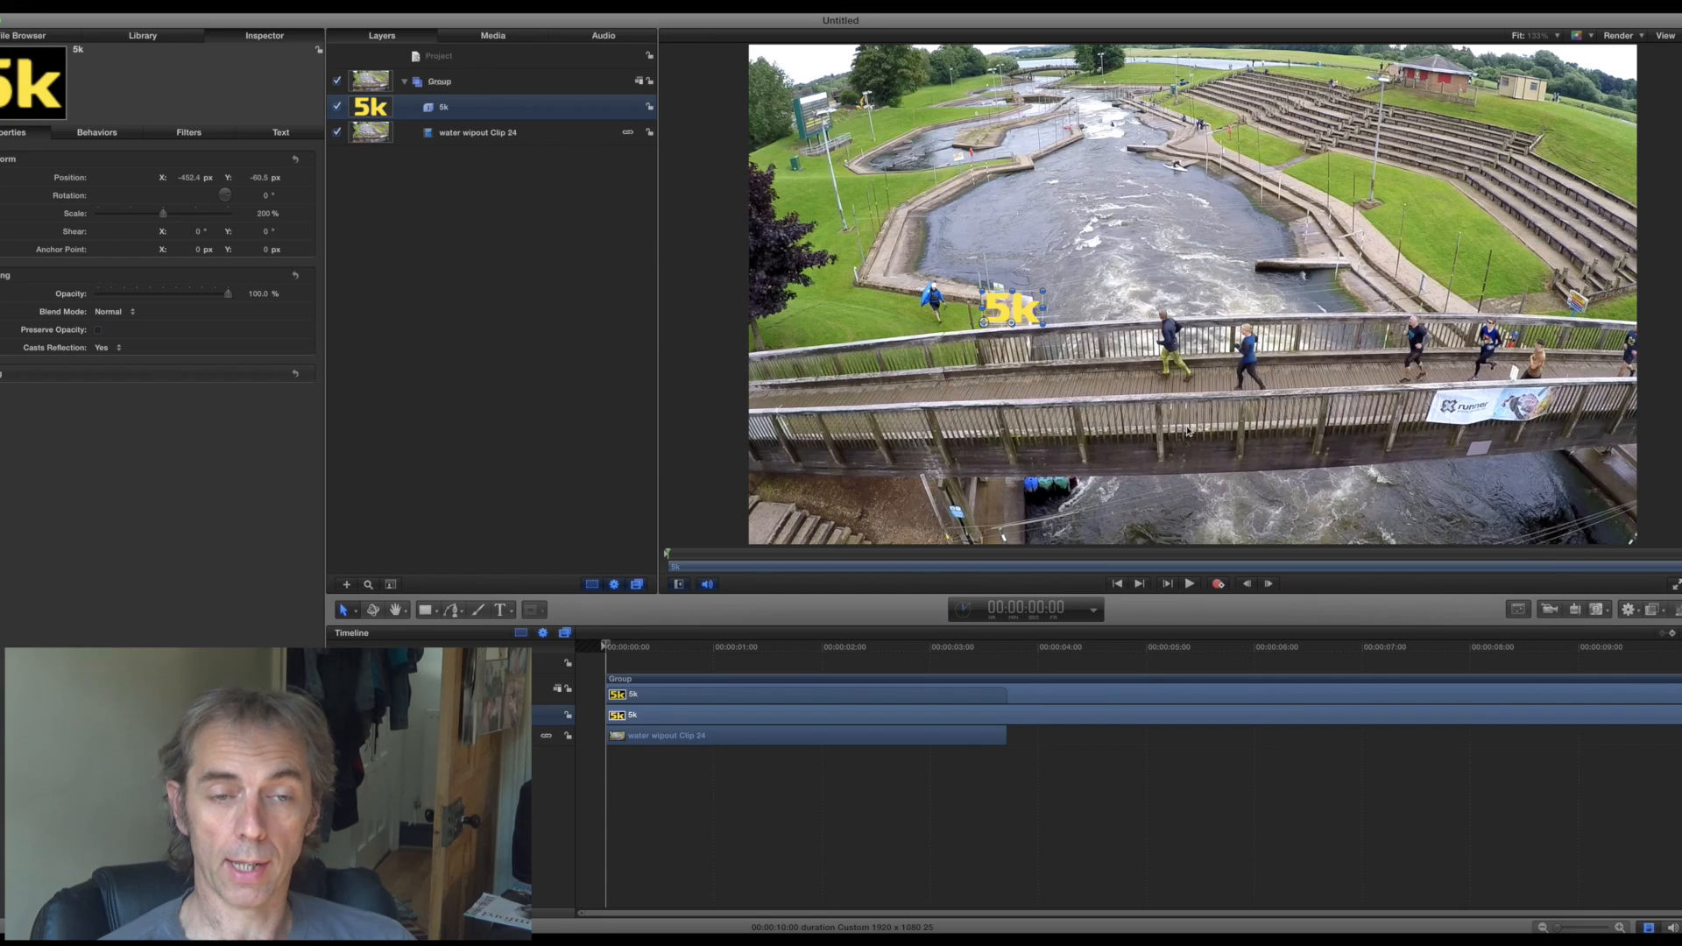
- Apply the Match Move behavior to the 5k text and analyze the clip's movement with the tracker on the bridge railing
{"action": "left_click", "coordinate": [1627, 609]}
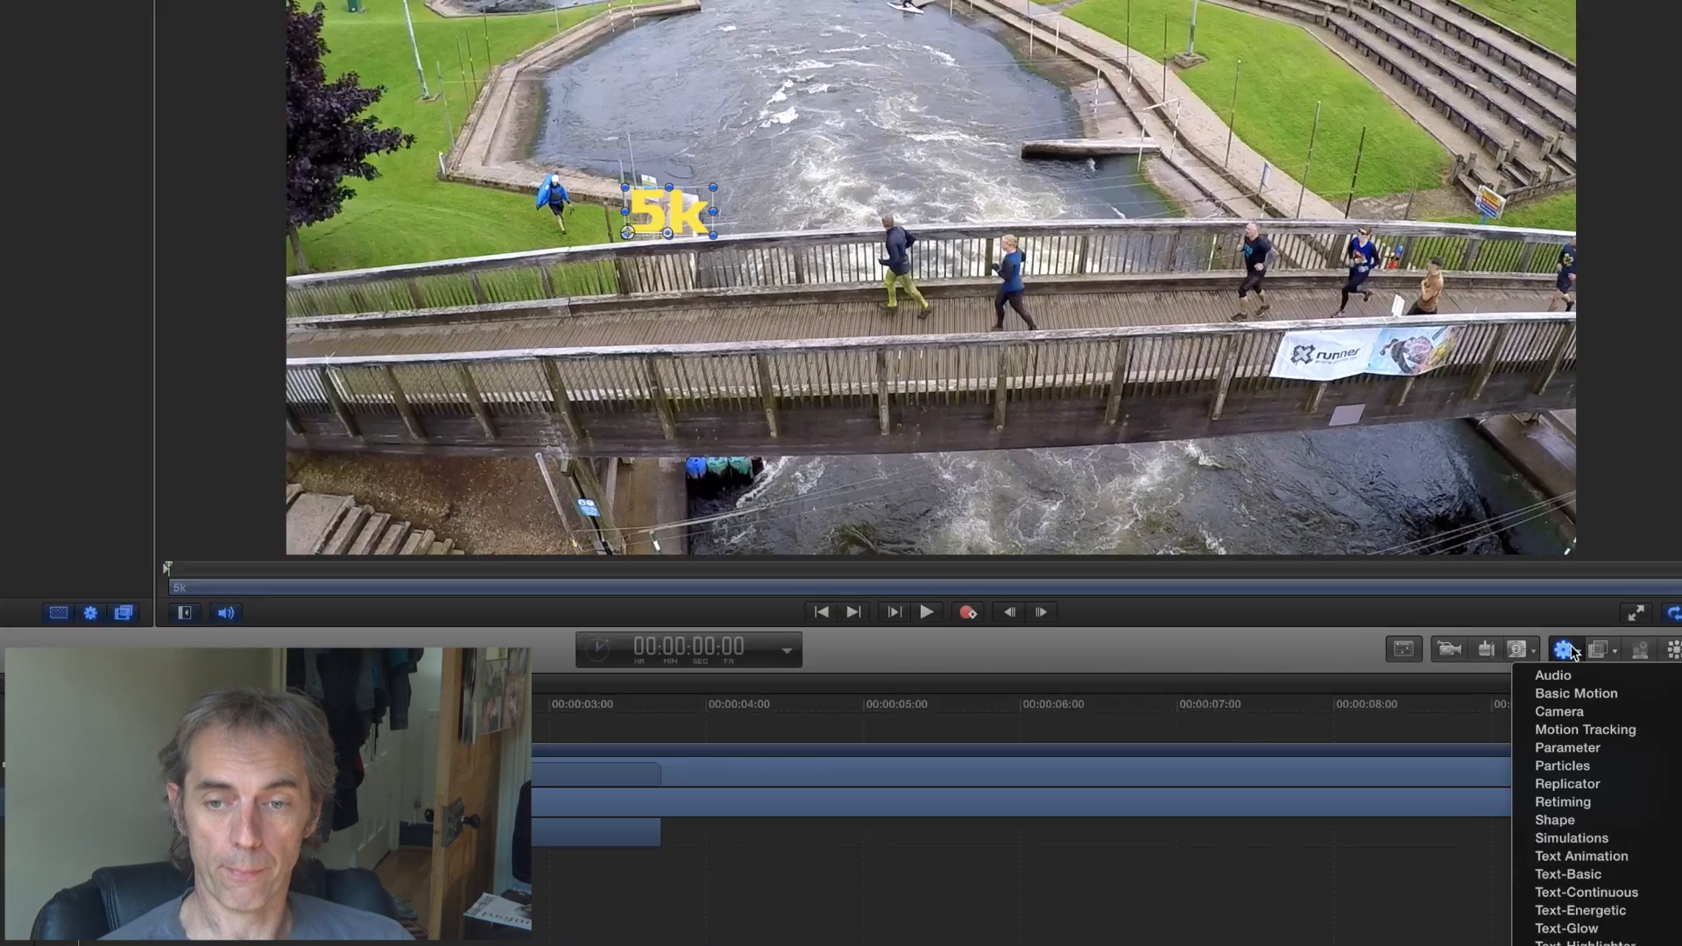
{"action": "mouse_move", "coordinate": [1662, 665]}
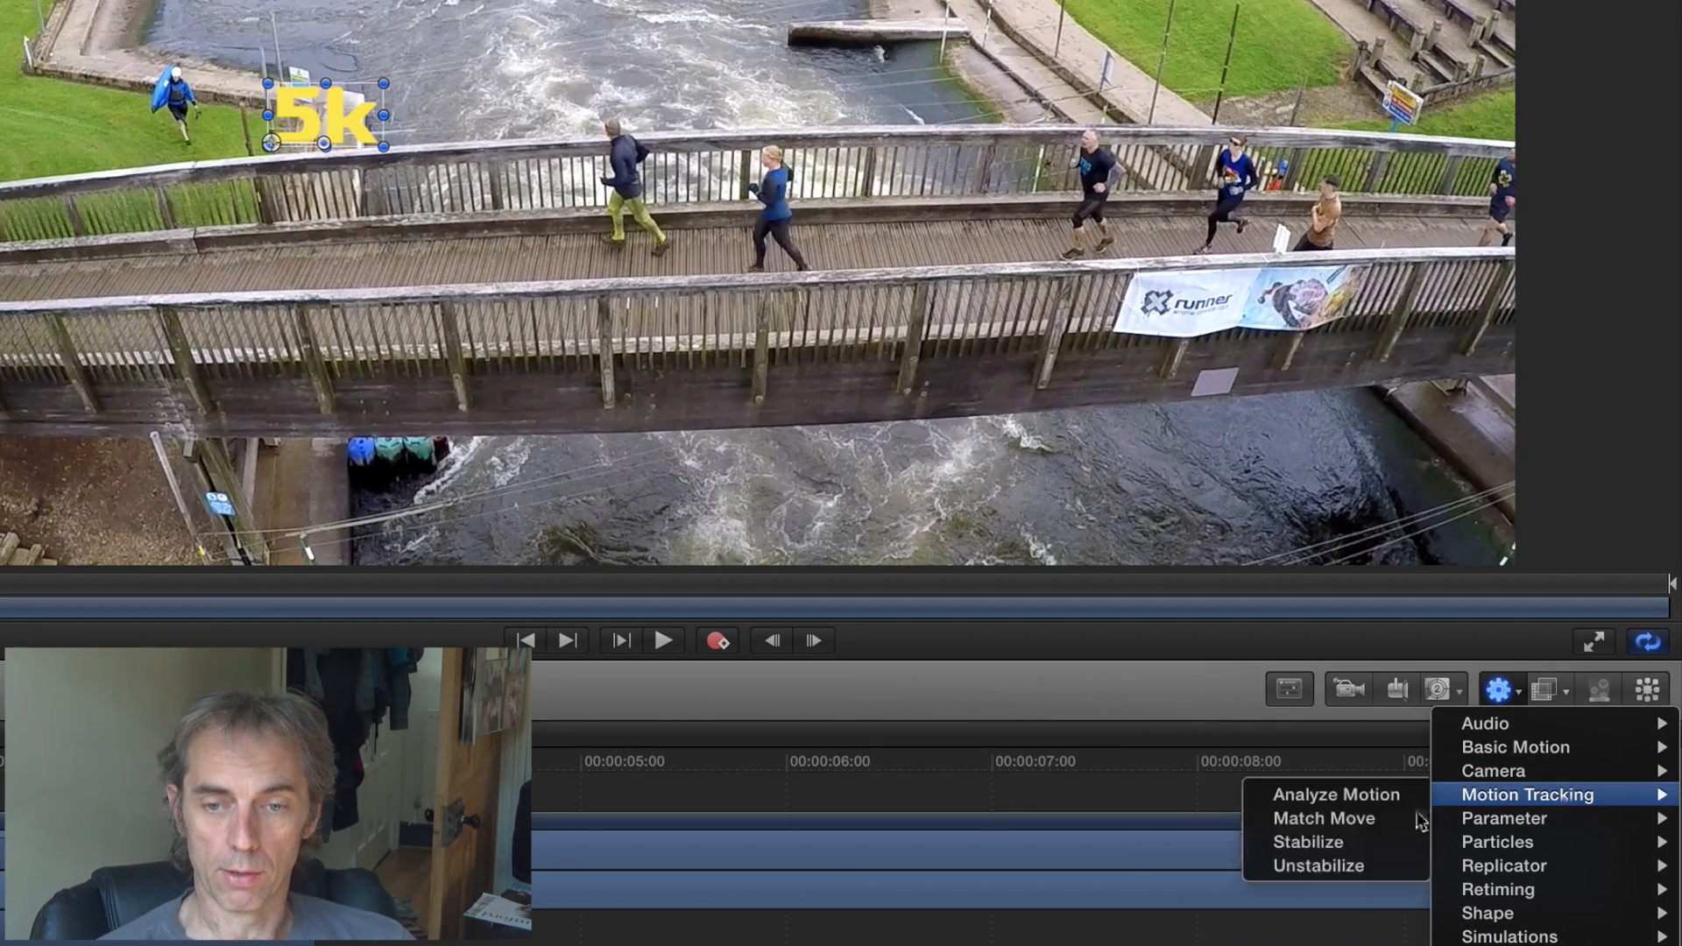
{"action": "left_click", "coordinate": [1336, 819]}
{"action": "left_click_drag", "start_coordinate": [1003, 315], "coordinate": [1058, 405]}
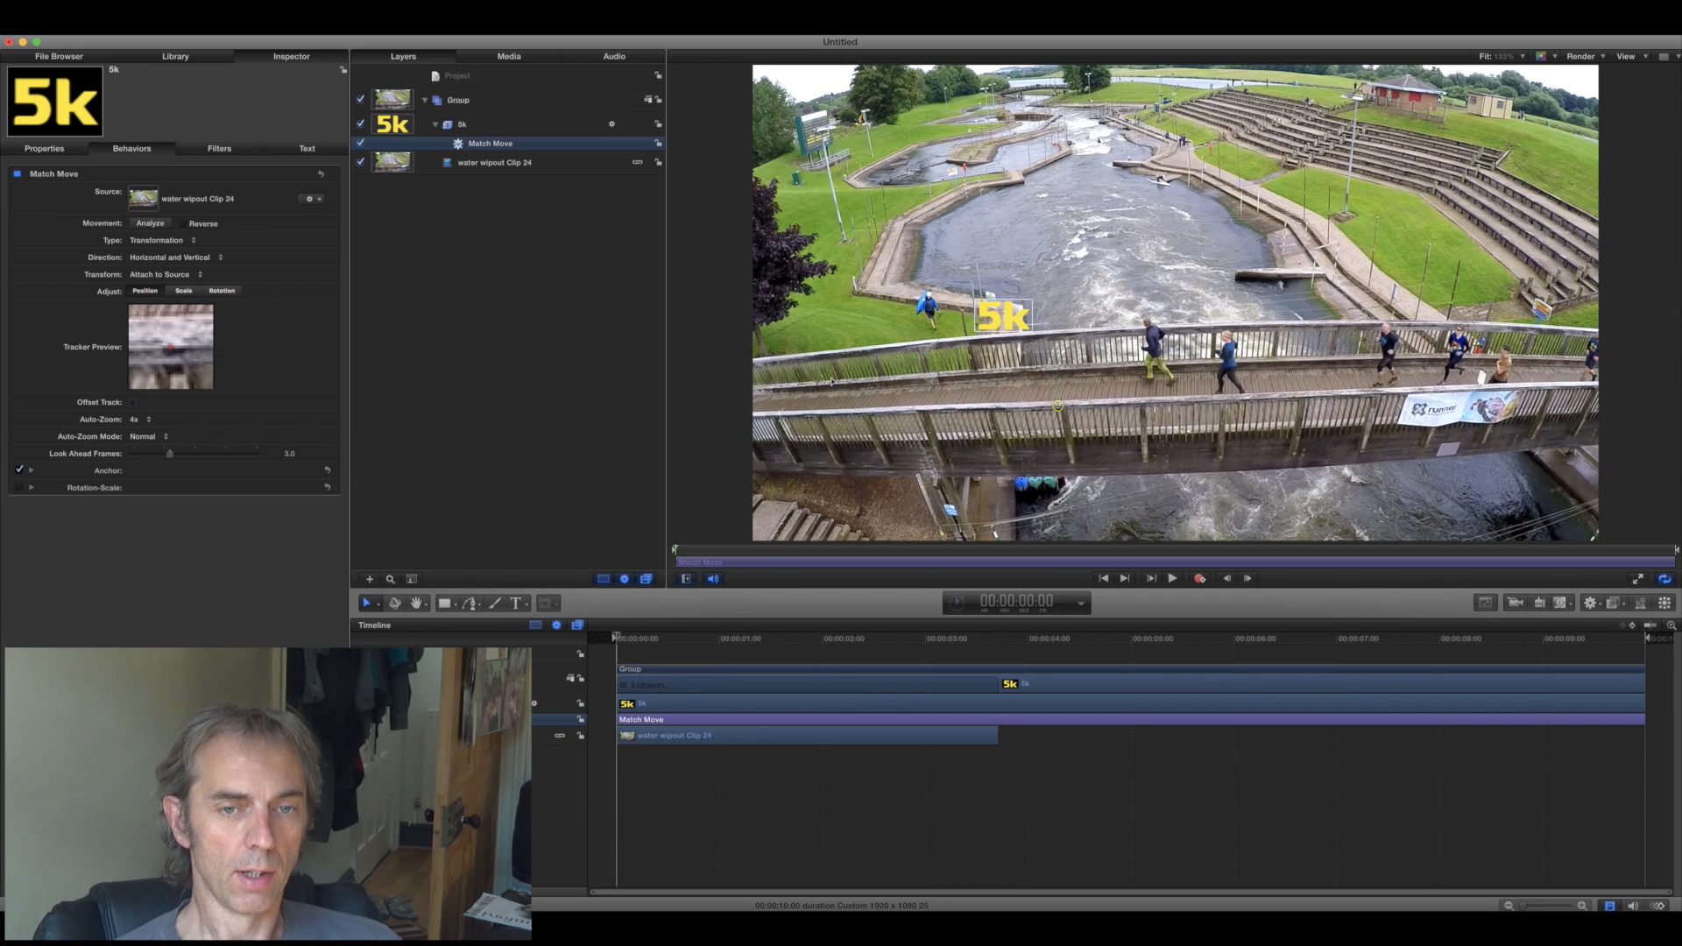
{"action": "left_click", "coordinate": [149, 223]}
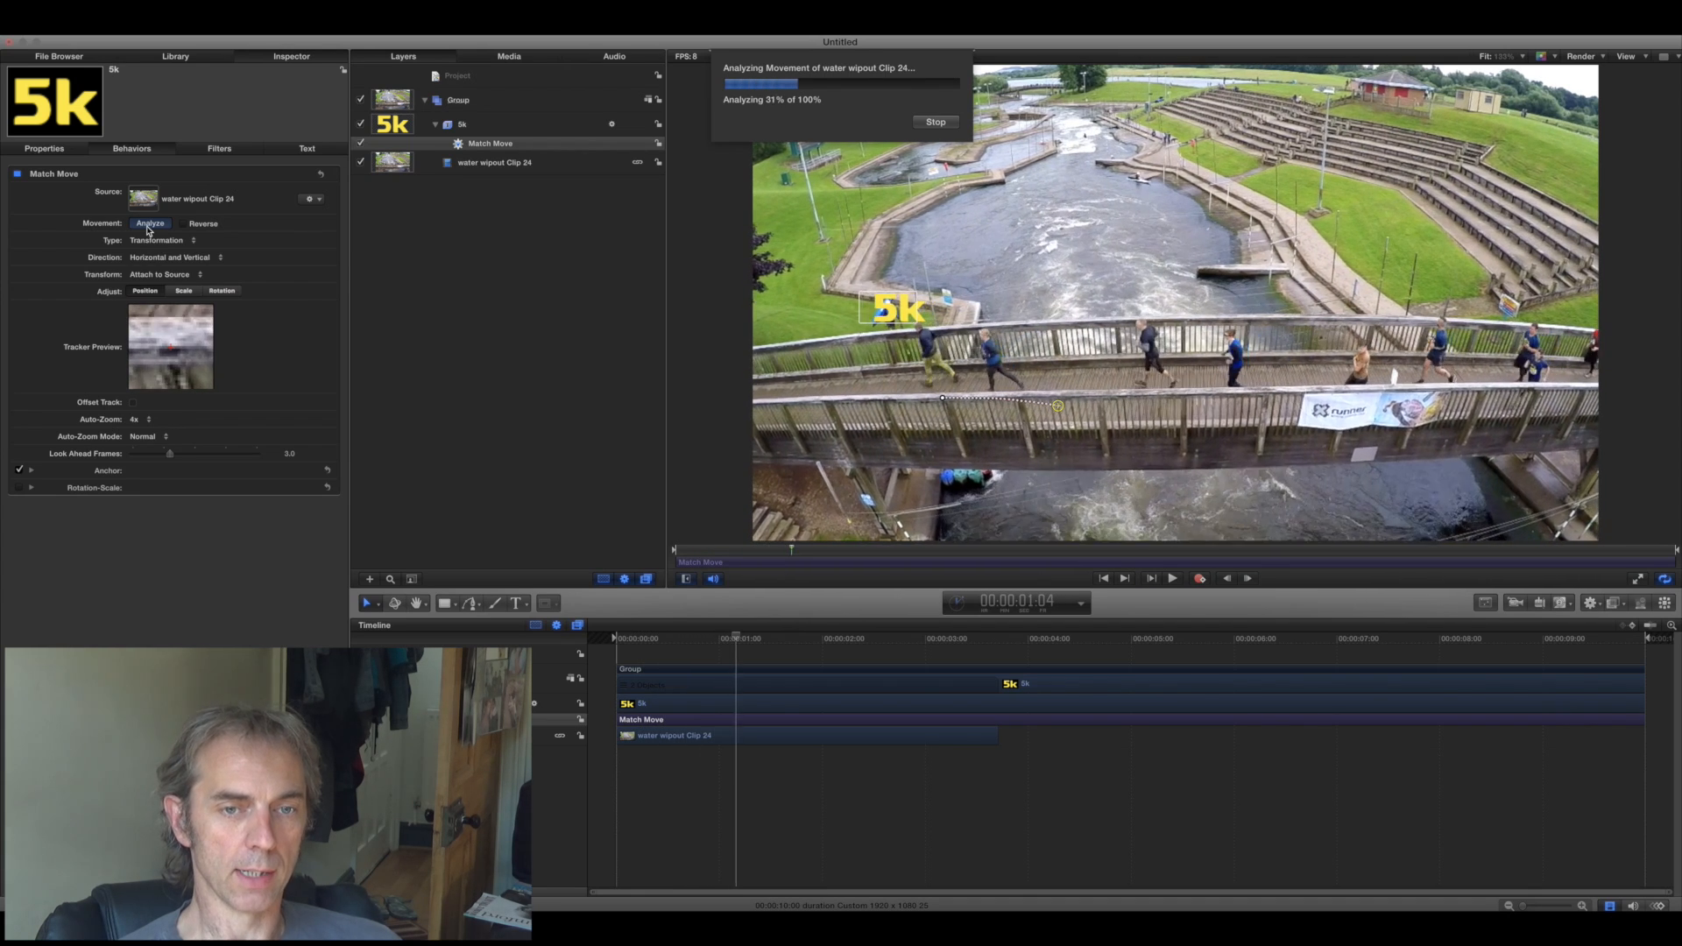
- Move the 5k text down onto the bridge walkway and rotate it in 3D to line up with the railing
{"action": "left_click_drag", "start_coordinate": [964, 303], "coordinate": [1053, 407]}
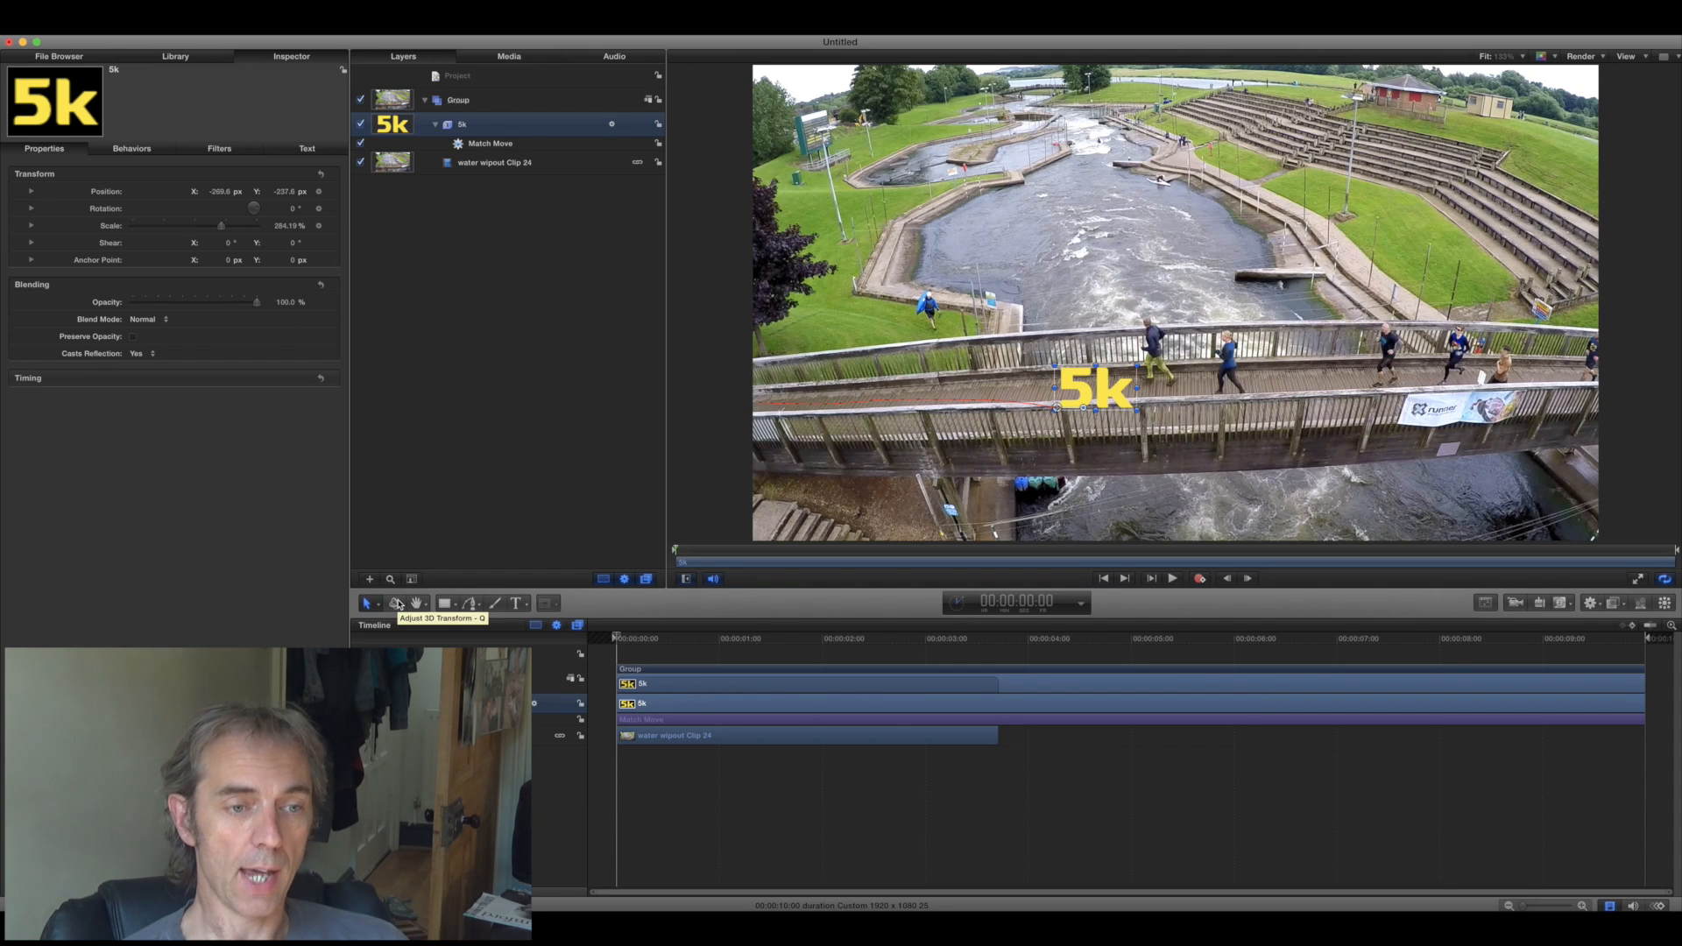
{"action": "left_click", "coordinate": [394, 605]}
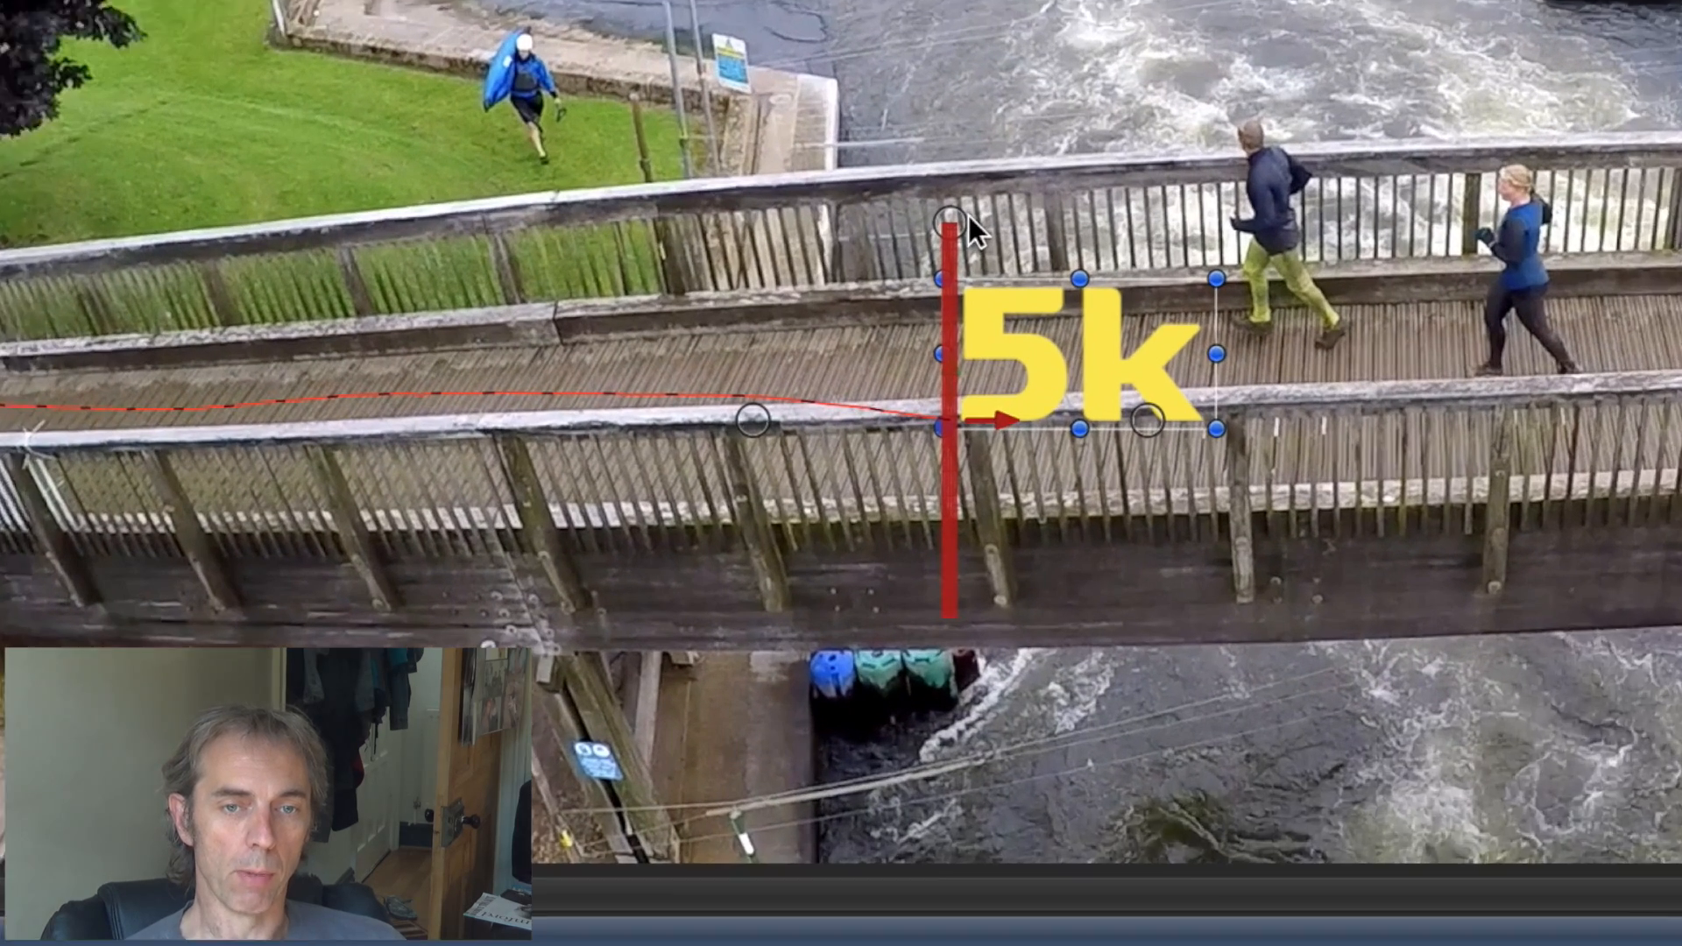
{"action": "left_click_drag", "start_coordinate": [1059, 351], "coordinate": [1058, 360]}
{"action": "left_click_drag", "start_coordinate": [967, 242], "coordinate": [970, 233]}
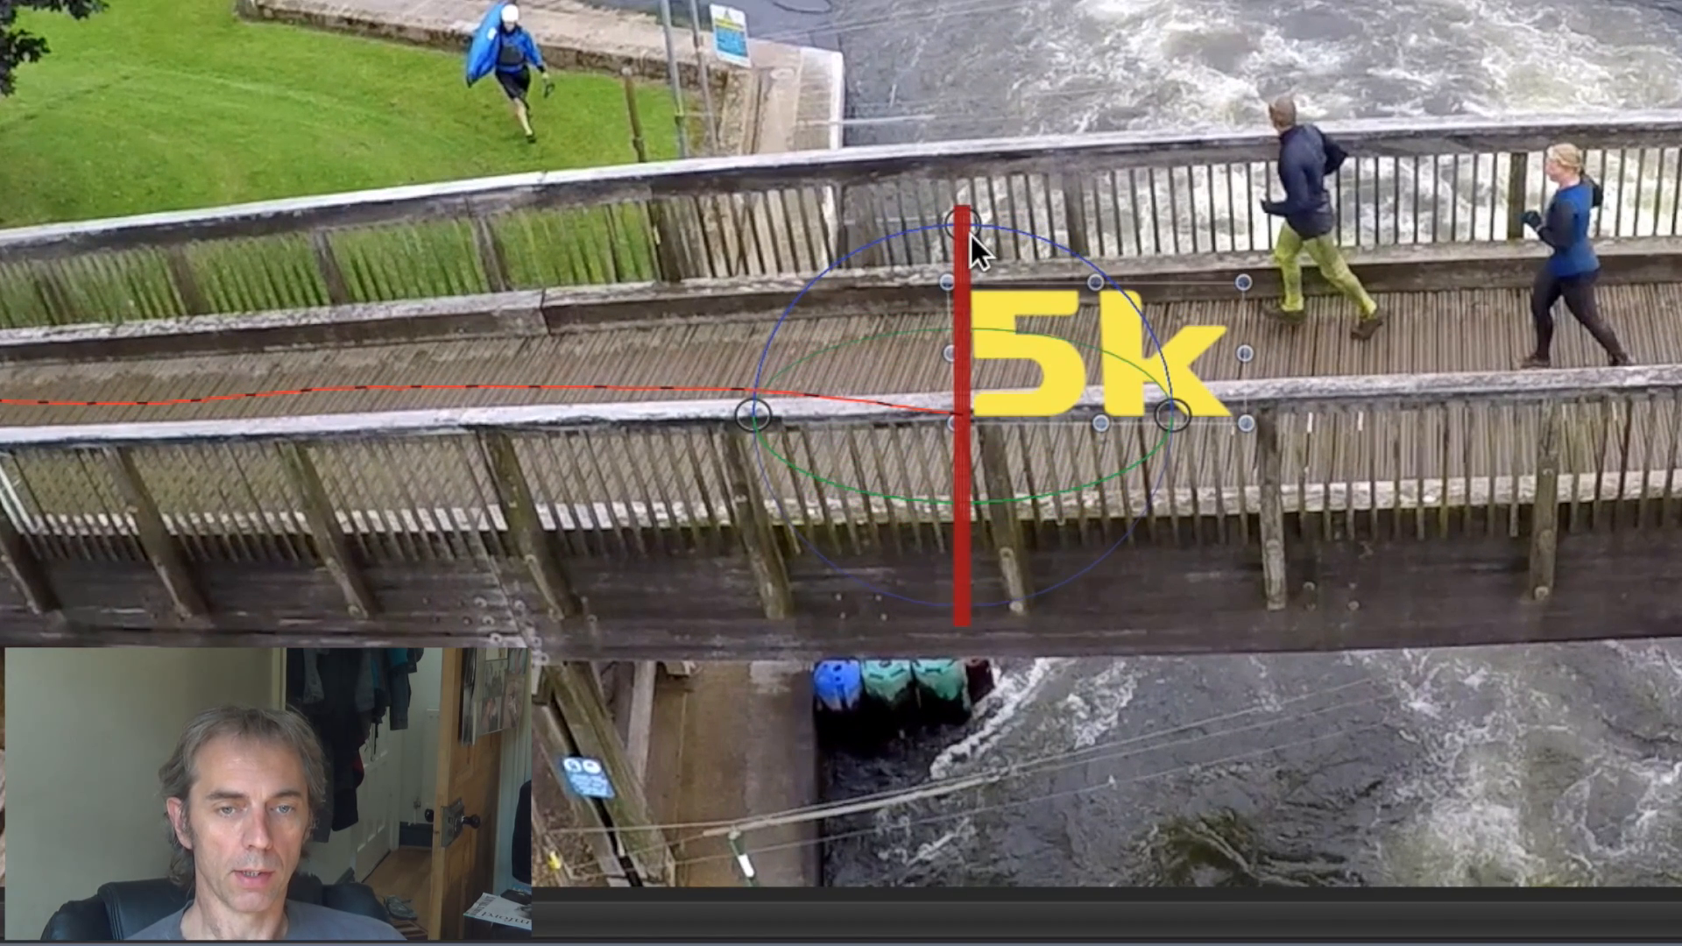
{"action": "left_click_drag", "start_coordinate": [1174, 411], "coordinate": [1175, 396]}
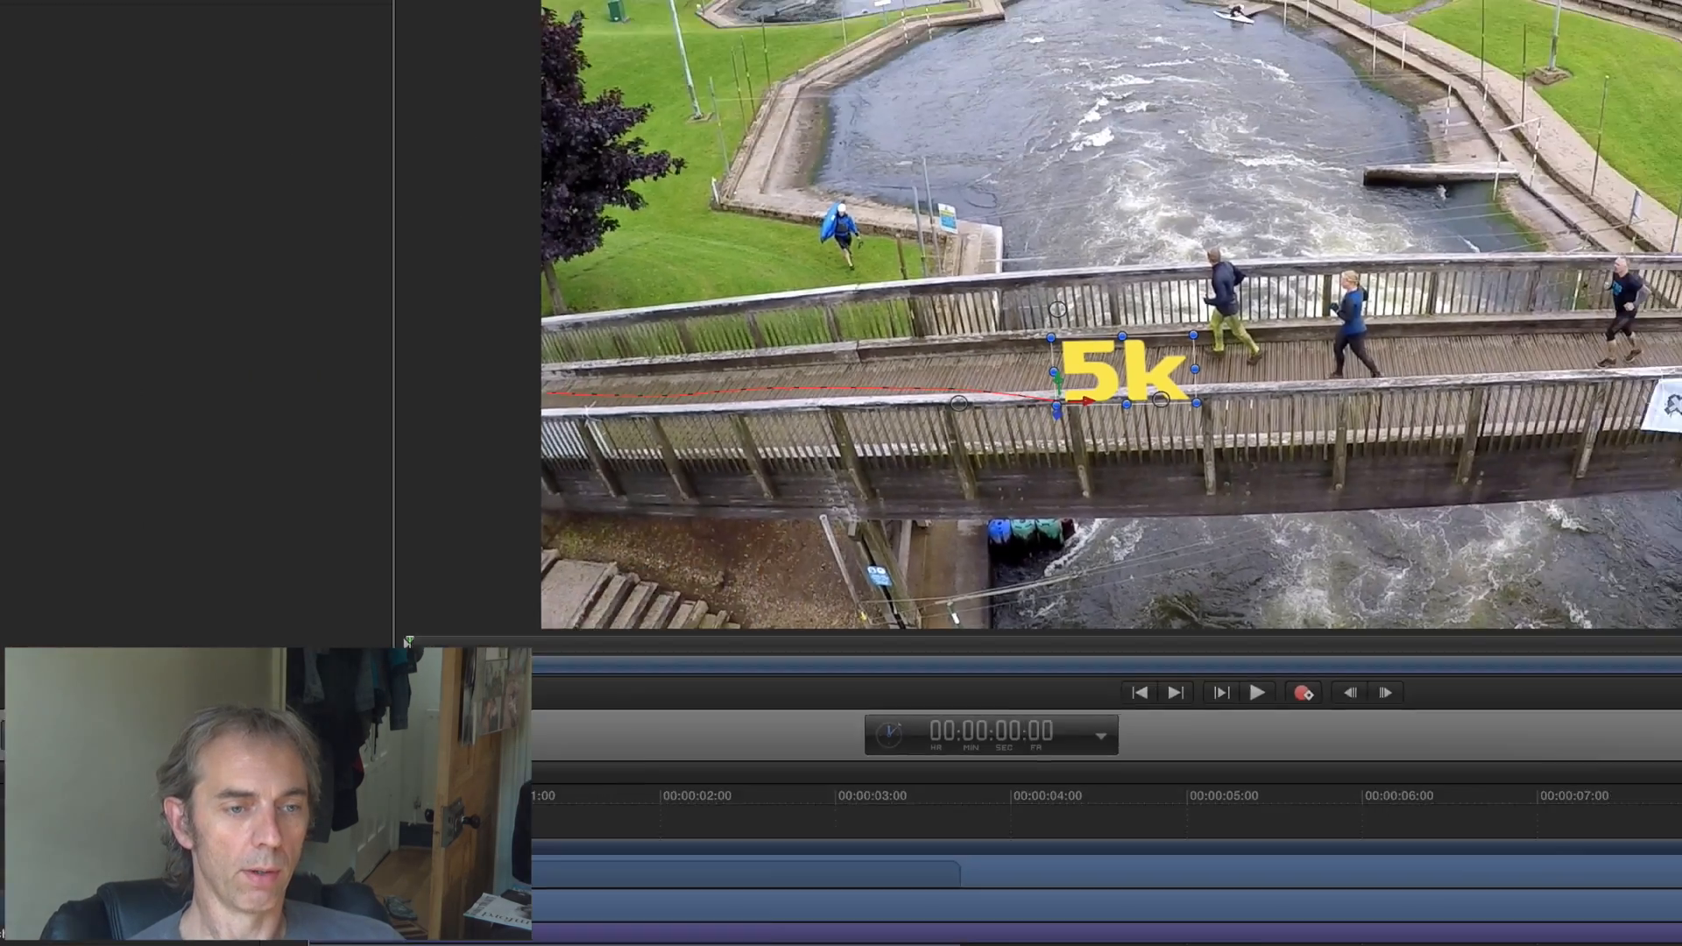
- Keyframe the 5k text's X and Y rotation at the start and at 00:00:03:08, checking its alignment with the bridge
{"action": "mouse_move", "coordinate": [618, 636]}
{"action": "left_mouse_down"}
{"action": "mouse_move", "coordinate": [998, 631]}
{"action": "mouse_move", "coordinate": [595, 637]}
{"action": "left_mouse_up"}
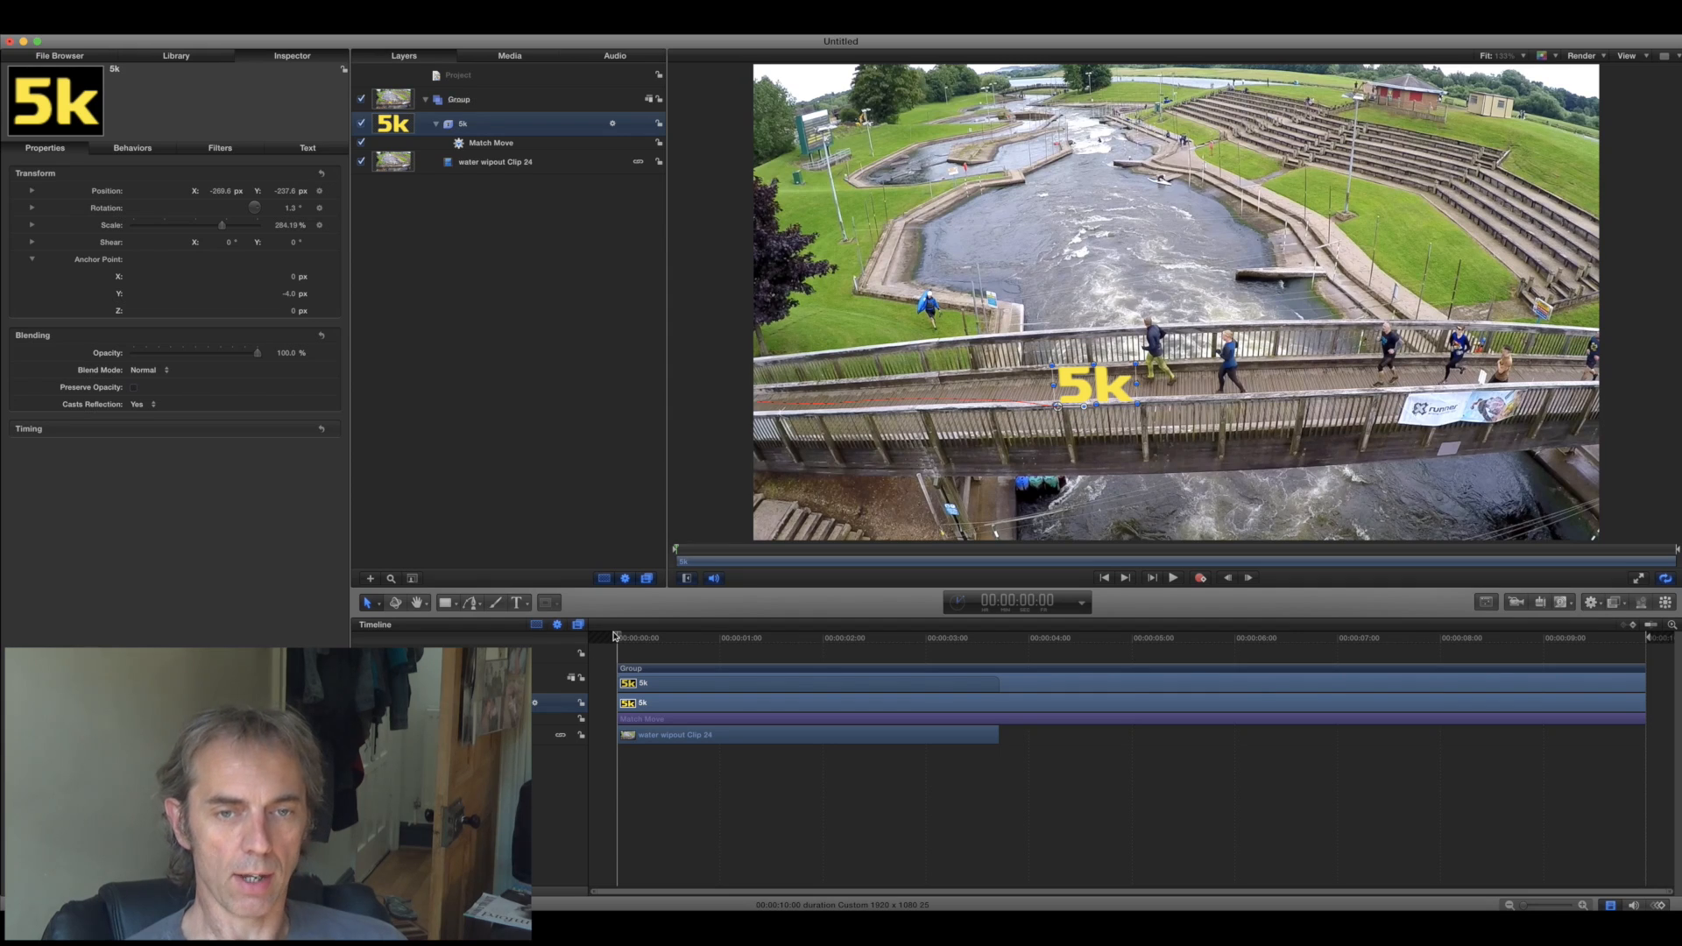
{"action": "left_click_drag", "start_coordinate": [620, 639], "coordinate": [961, 631]}
{"action": "left_click_drag", "start_coordinate": [961, 630], "coordinate": [979, 630]}
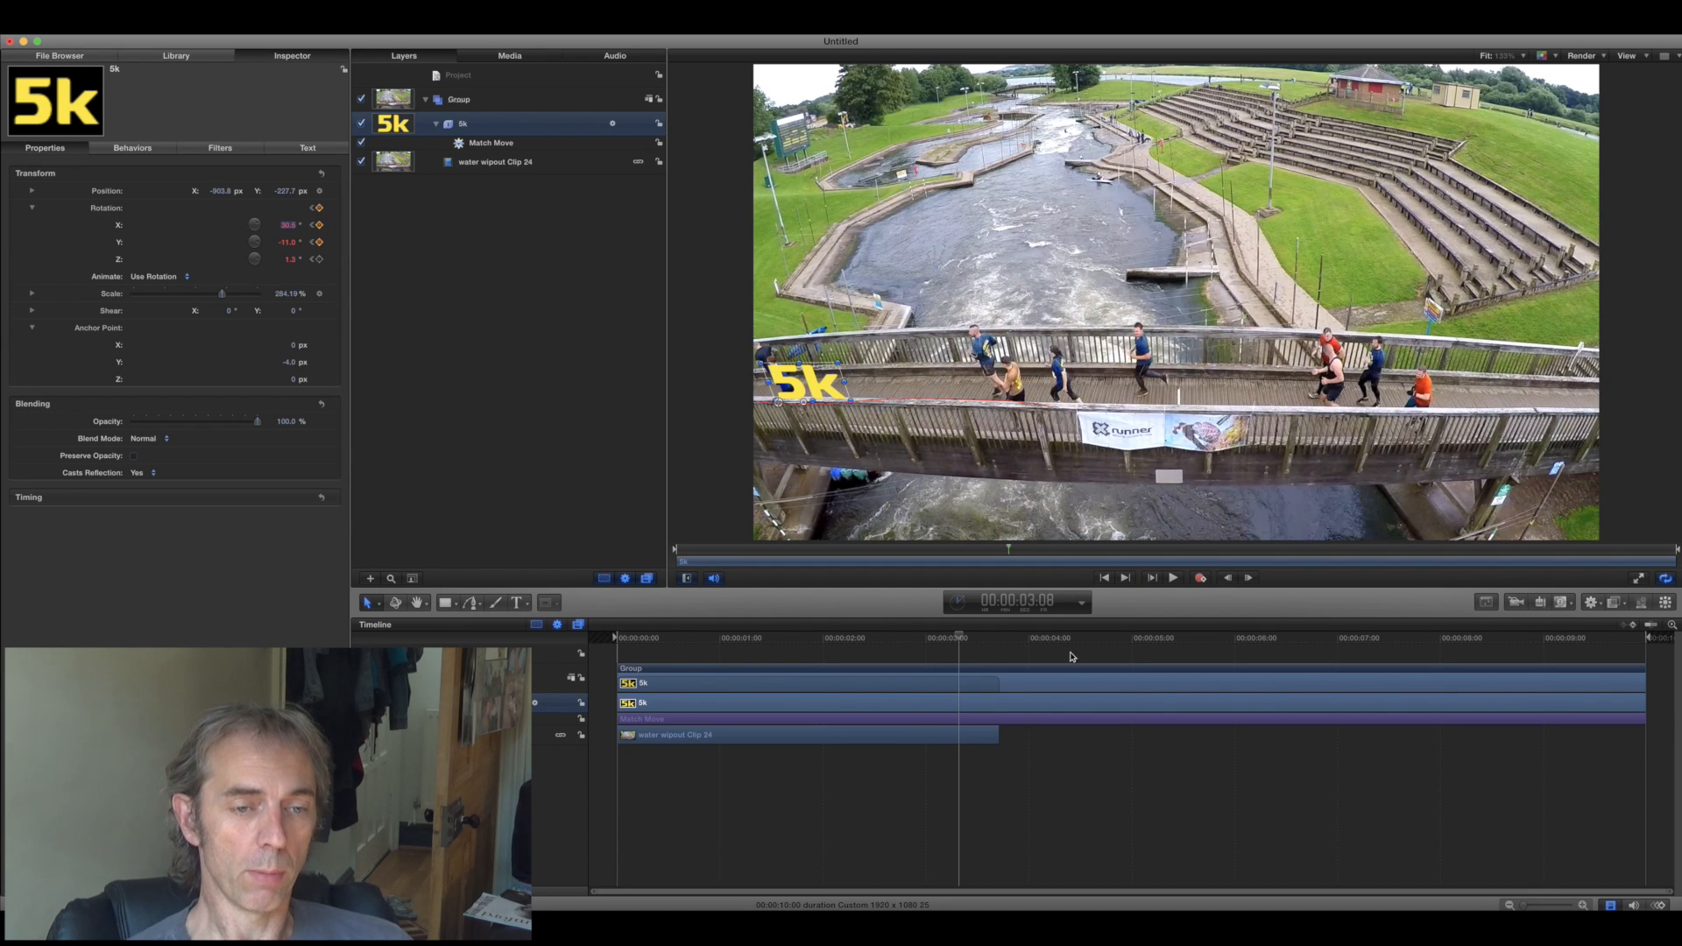
{"action": "left_click", "coordinate": [958, 641]}
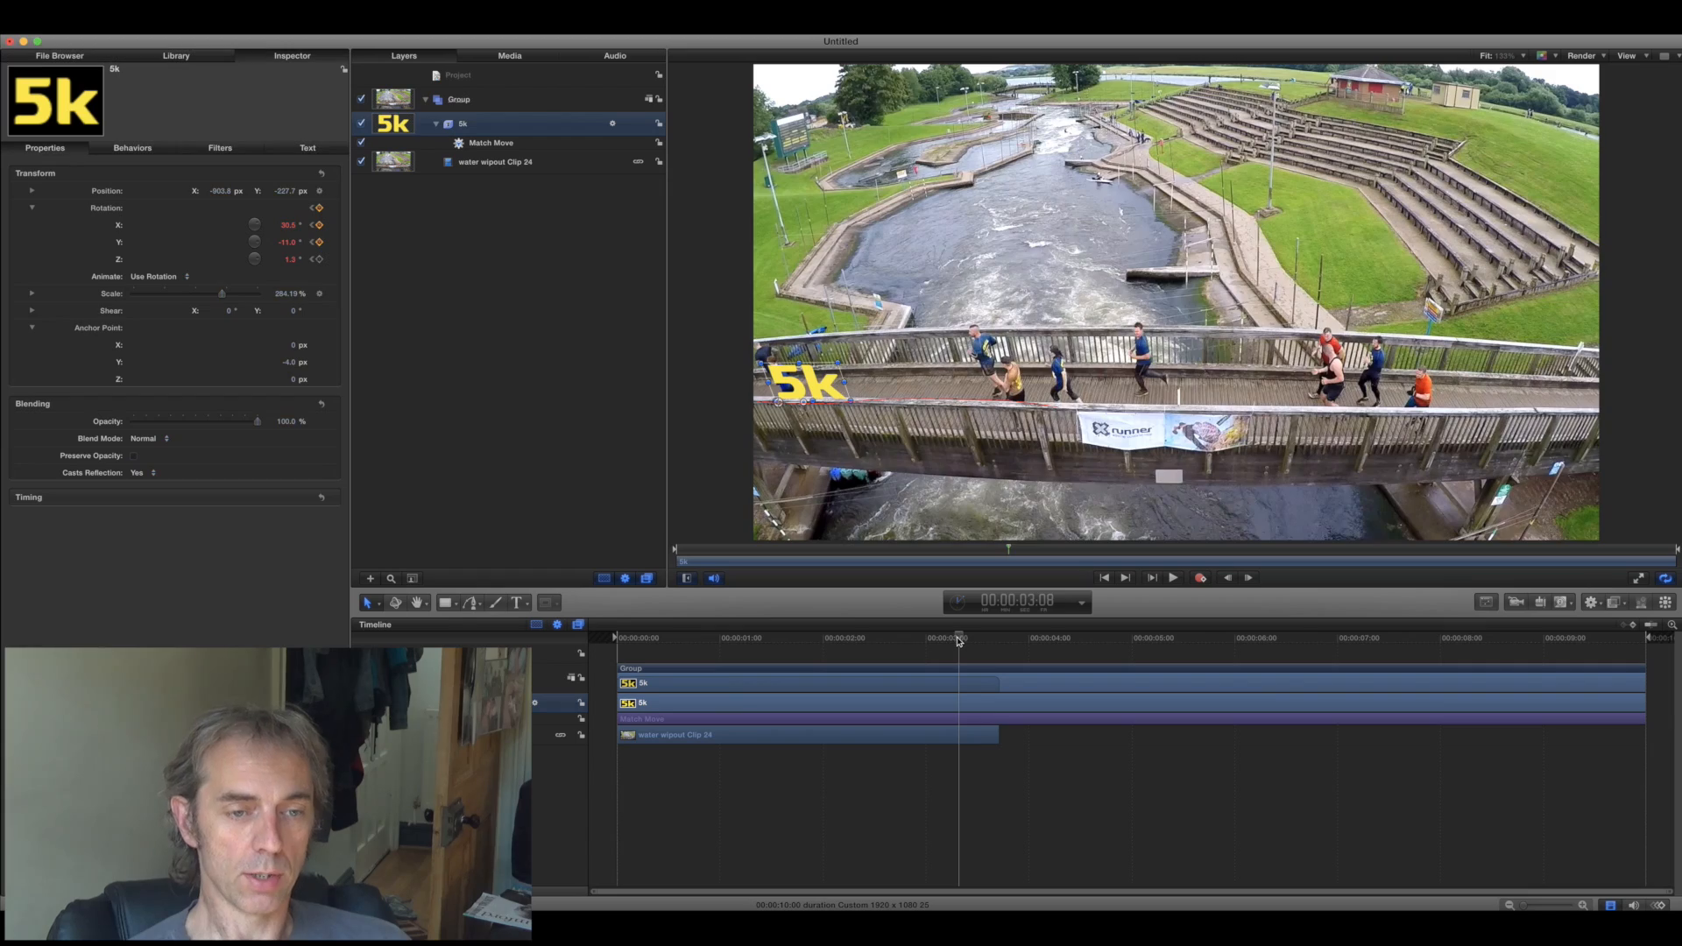
{"action": "left_click_drag", "start_coordinate": [673, 641], "coordinate": [637, 642]}
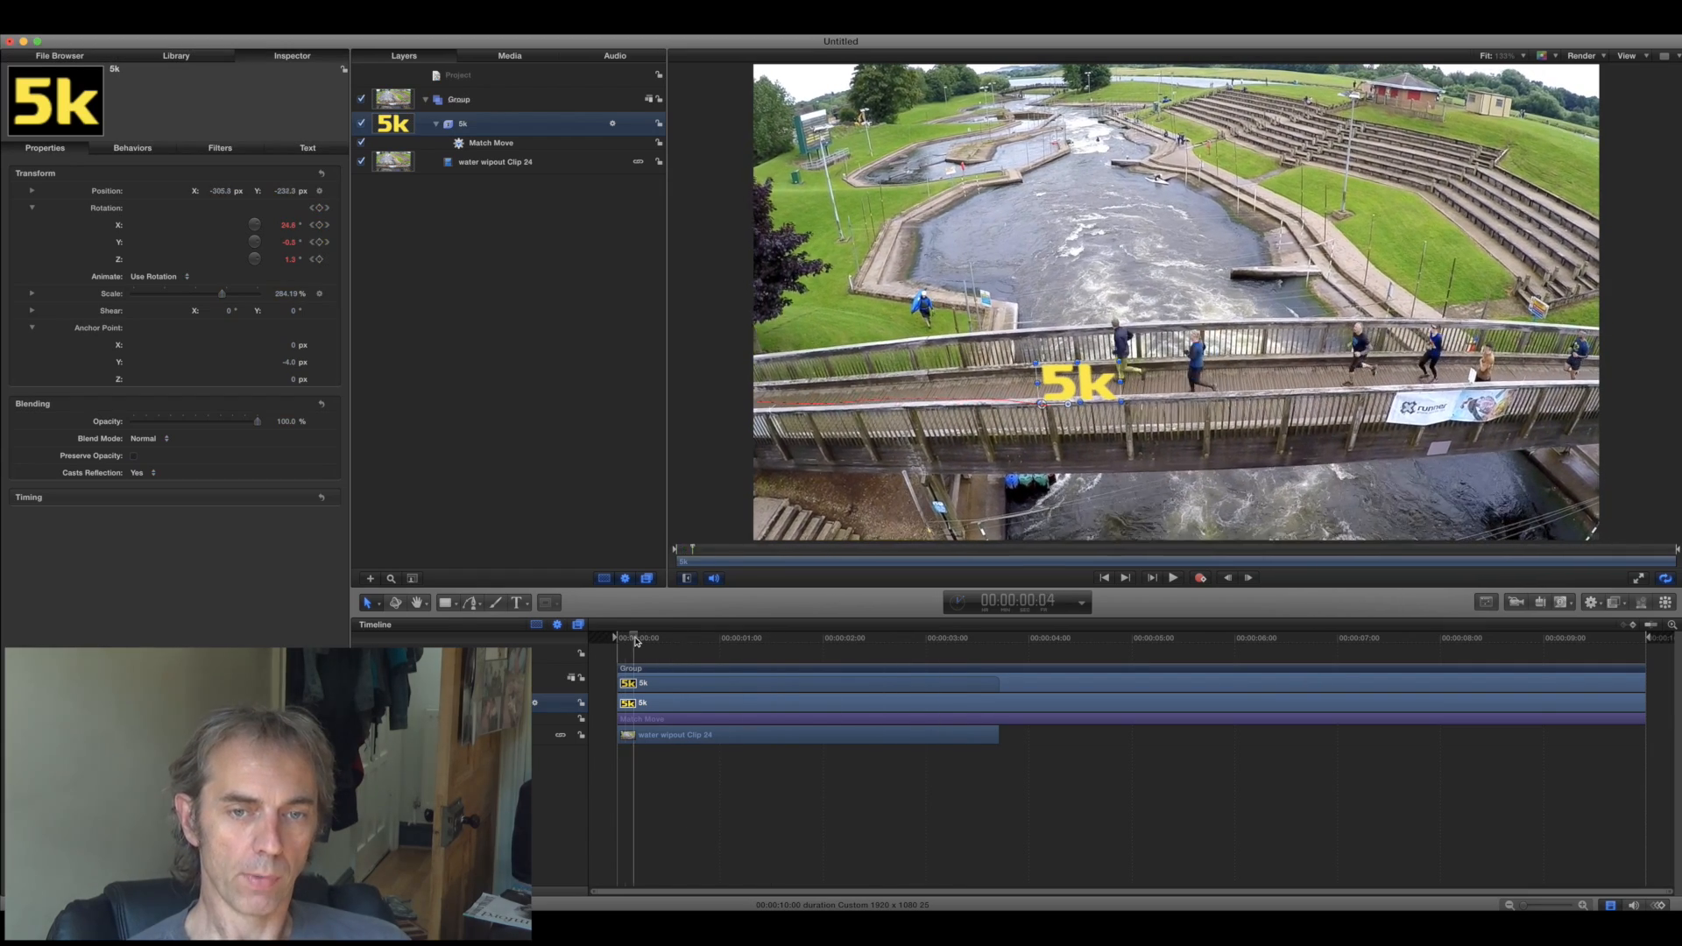
{"action": "left_click_drag", "start_coordinate": [817, 638], "coordinate": [571, 655]}
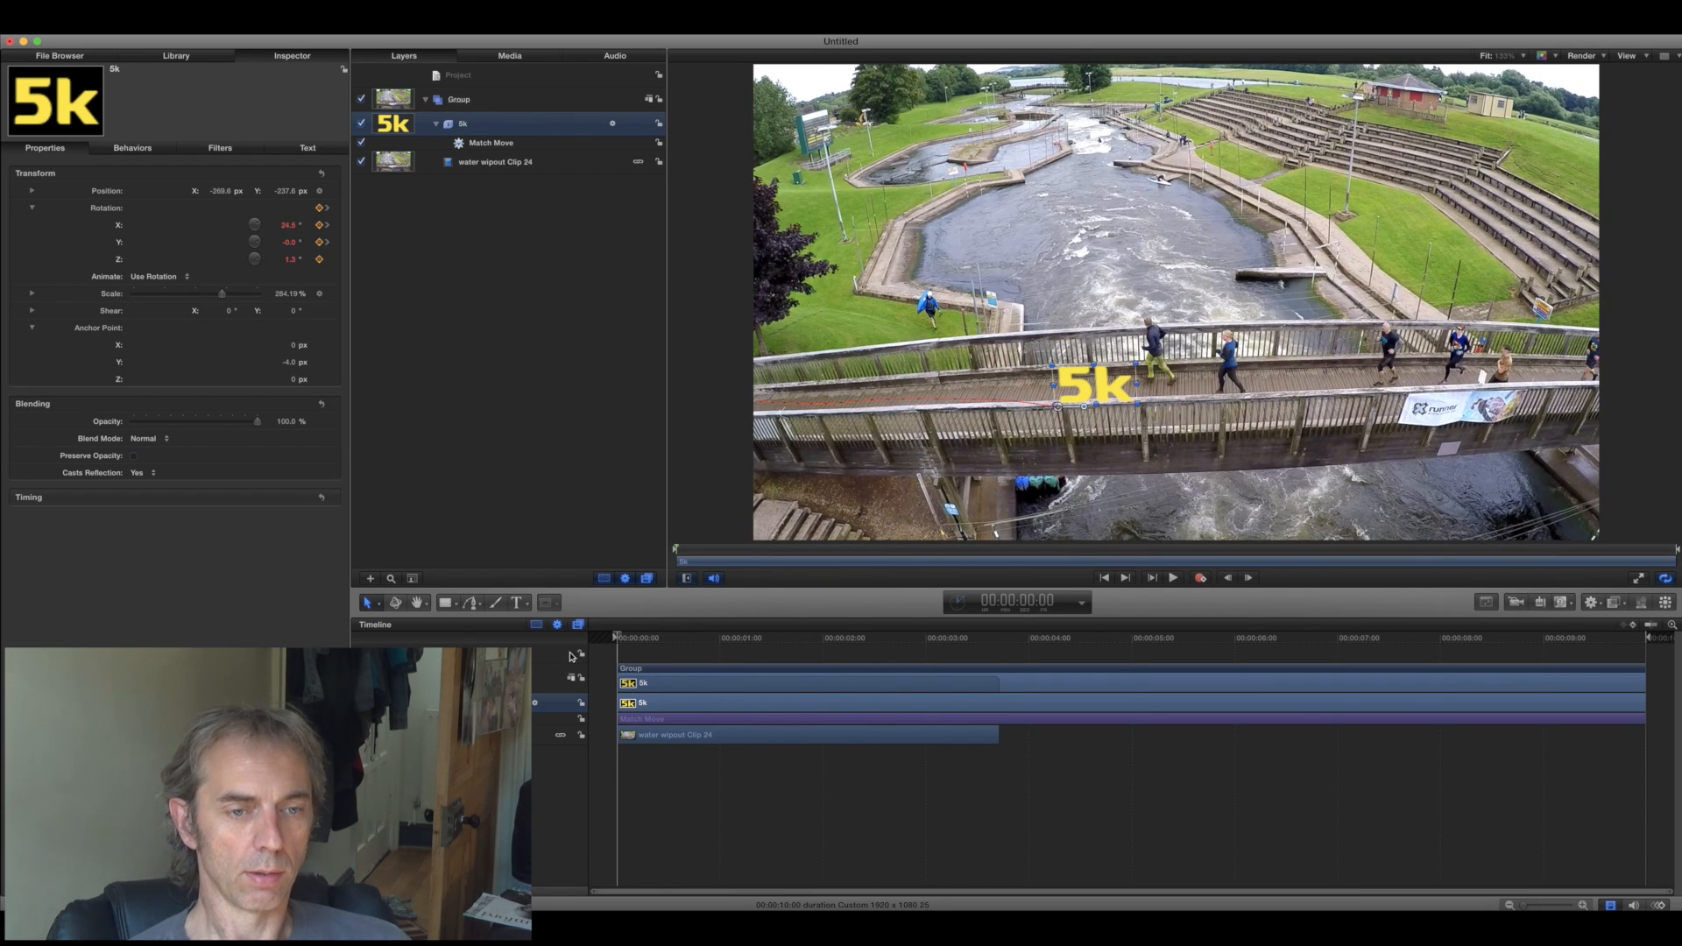
- Select the Group and play back the composition to check that the 5k text follows the bridge
{"action": "left_click", "coordinate": [509, 104]}
{"action": "left_click", "coordinate": [1173, 579]}
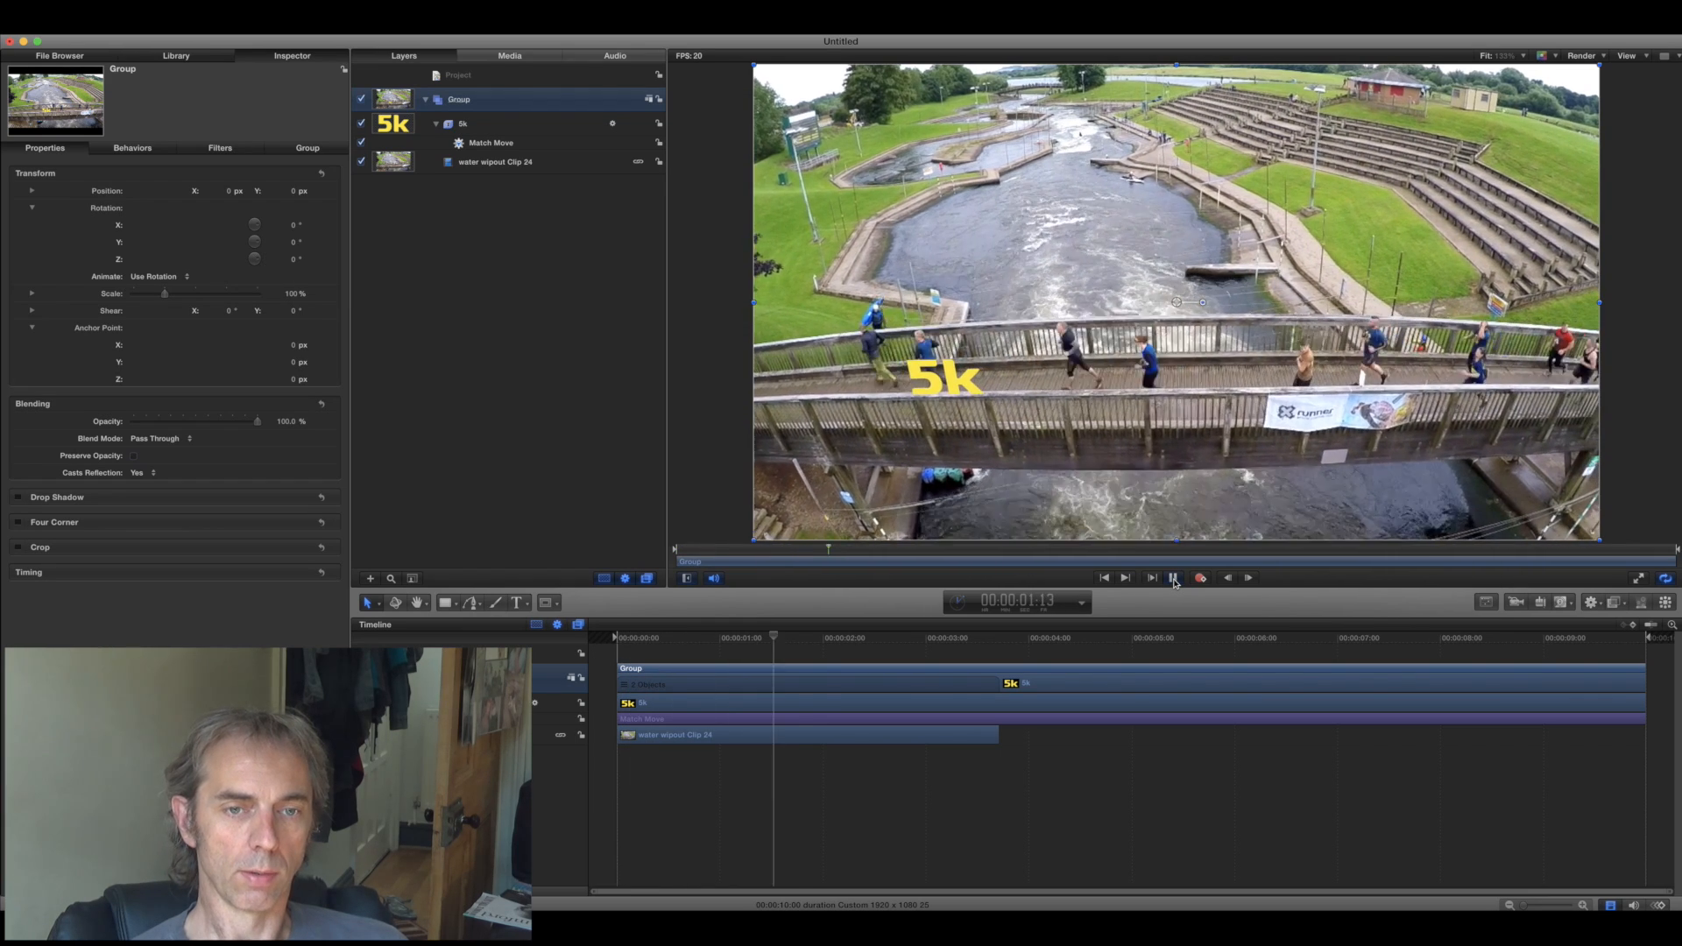
{"action": "left_click", "coordinate": [1173, 578]}
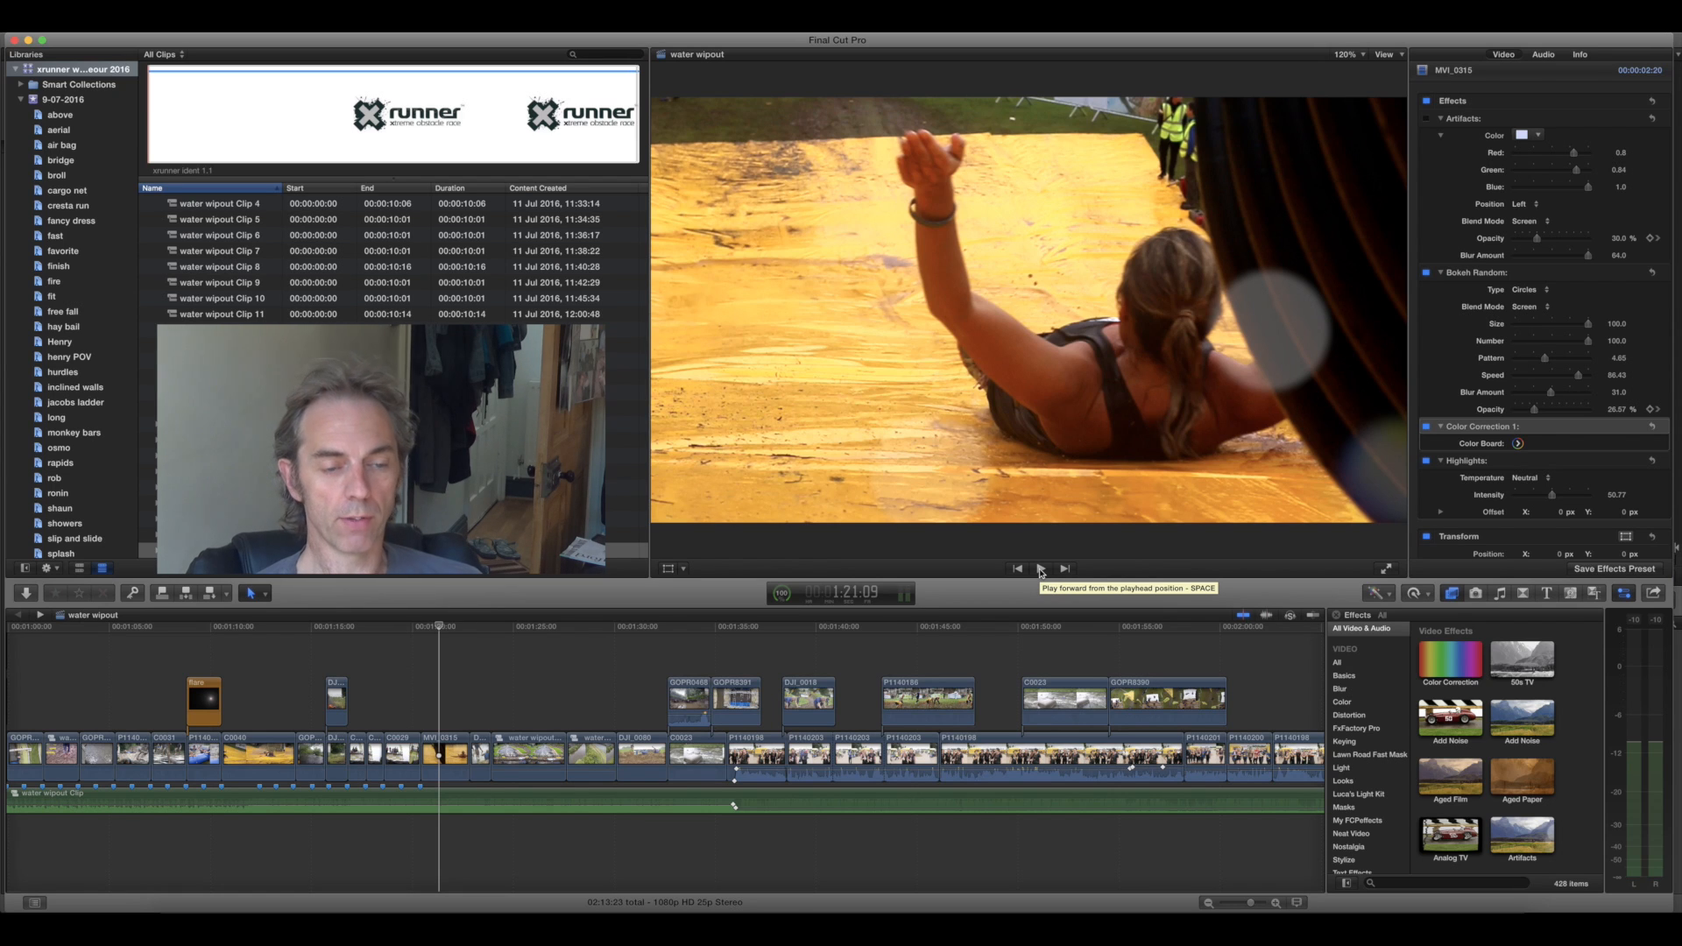
- Switch to Final Cut Pro and play the water wipout timeline from 1:21:09 in the yellow slide clip
{"action": "left_click", "coordinate": [1040, 570]}
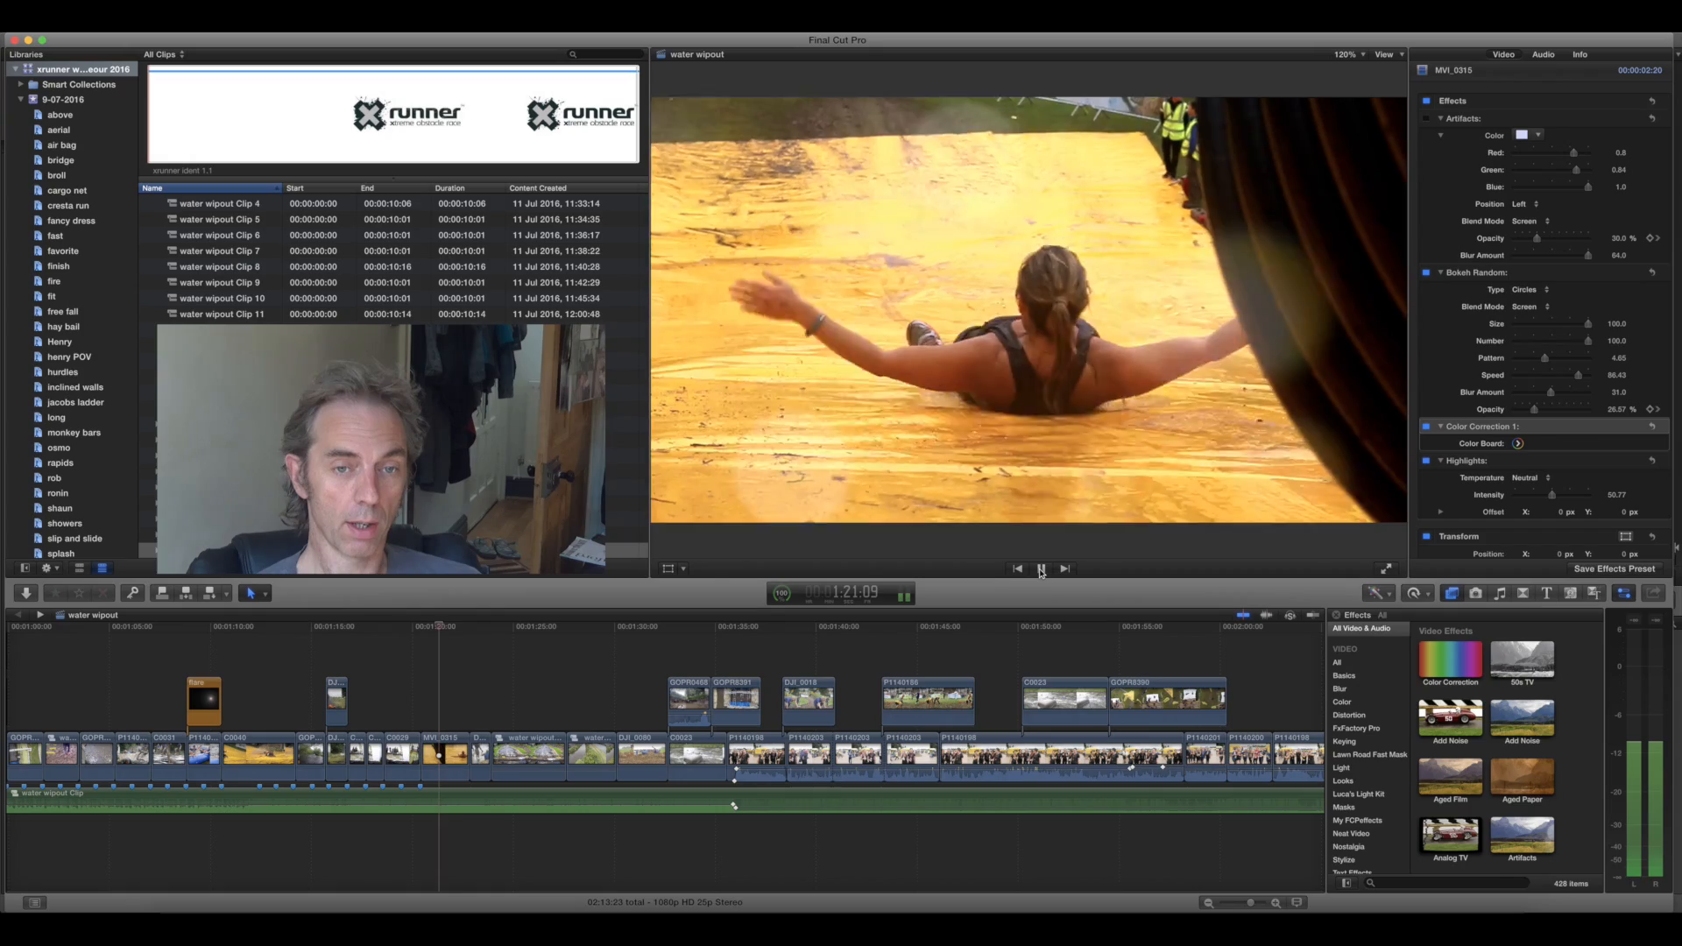